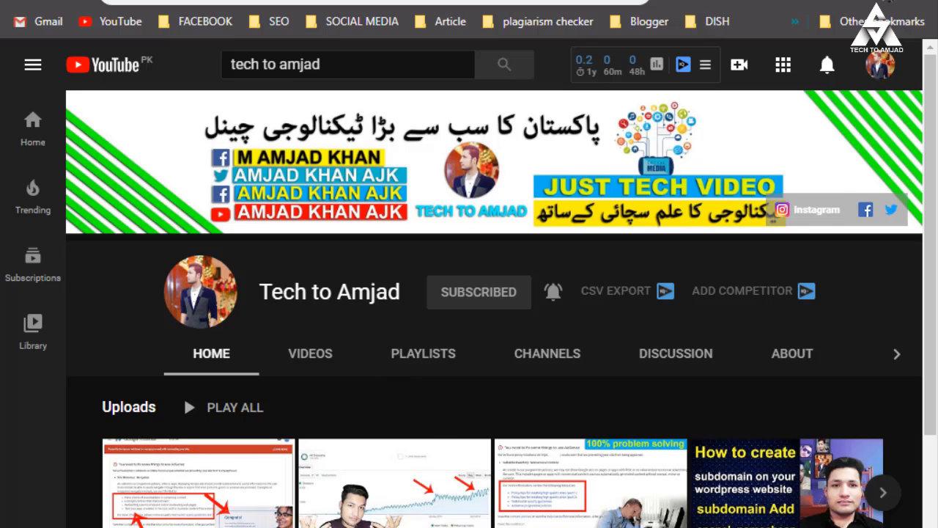
Step: Search Google for "tech to amjad.com" using the on-screen keyboard, and put the keyboard away
{"action": "left_click", "coordinate": [421, 527]}
{"action": "left_click_drag", "start_coordinate": [381, 203], "coordinate": [402, 284]}
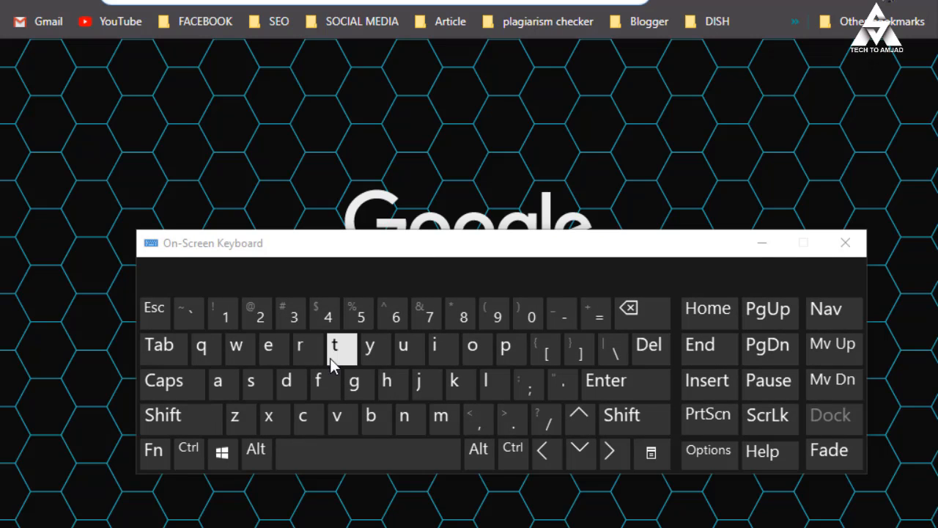
{"action": "left_click", "coordinate": [333, 354]}
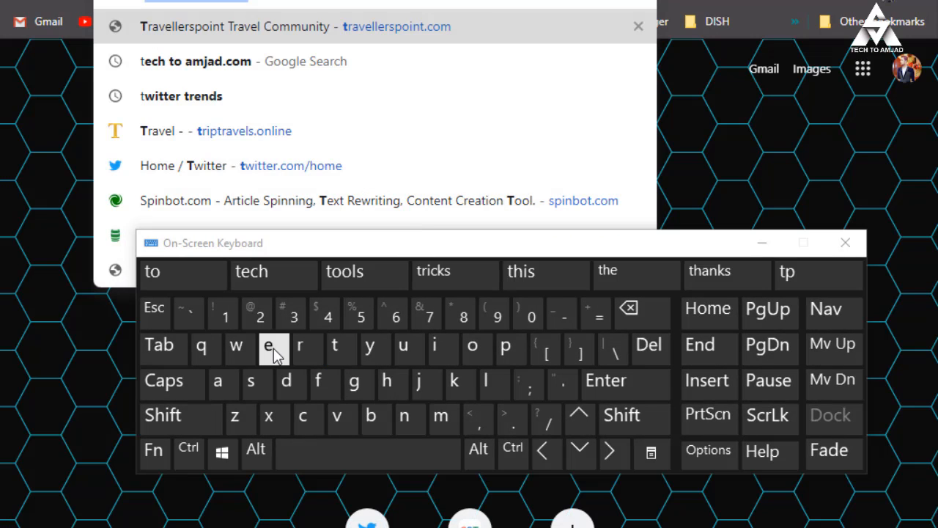
{"action": "left_click", "coordinate": [268, 348]}
{"action": "left_click", "coordinate": [582, 389]}
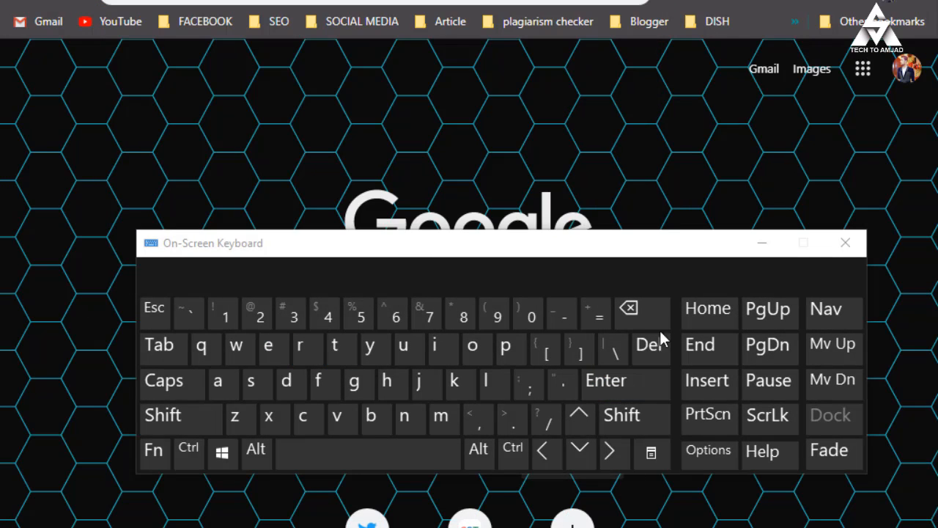
{"action": "left_click", "coordinate": [761, 245]}
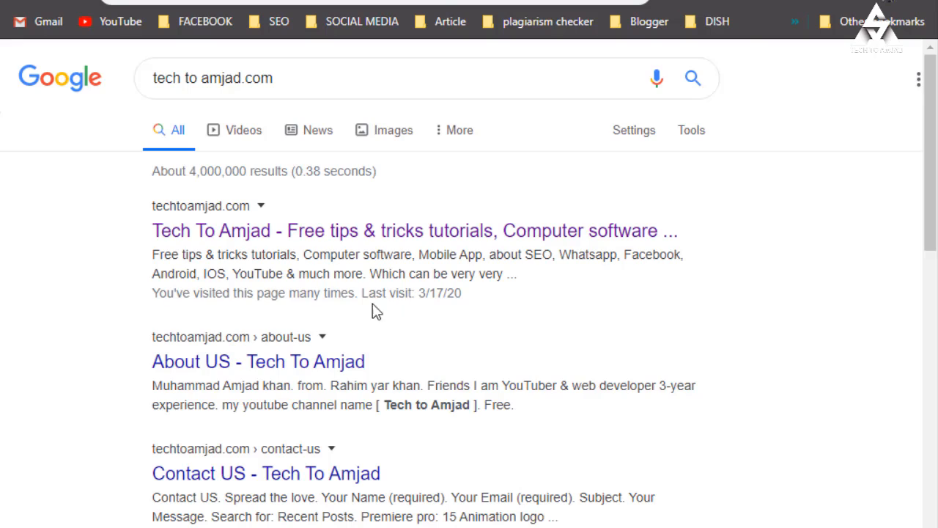
Step: Open the Tech To Amjad website from the search results and go to its post "photo editor in photoshop skin retouching free Download"
{"action": "right_click", "coordinate": [285, 230]}
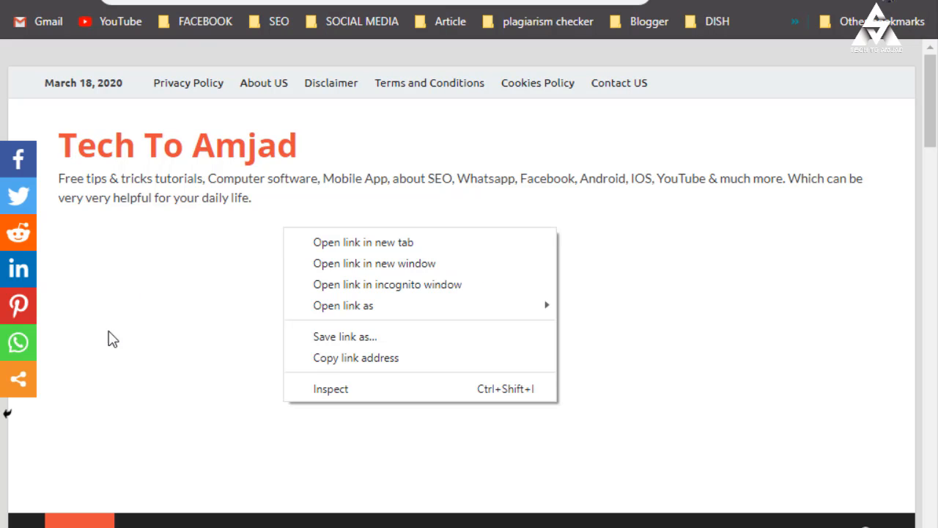
{"action": "left_click", "coordinate": [161, 162]}
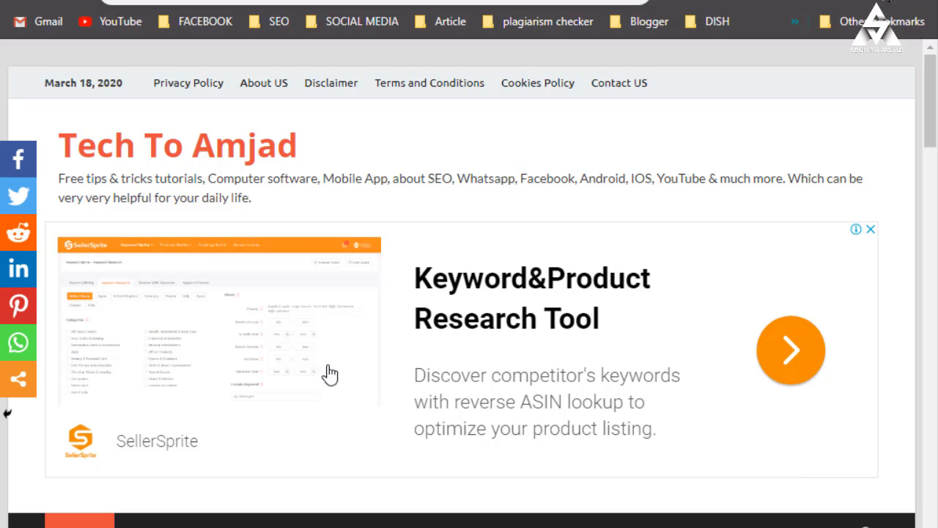
{"action": "scroll", "coordinate": [322, 366], "scroll_direction": "down", "scroll_amount": 4}
{"action": "scroll", "coordinate": [293, 355], "scroll_direction": "up", "scroll_amount": 4}
{"action": "scroll", "coordinate": [242, 374], "scroll_direction": "down", "scroll_amount": 5}
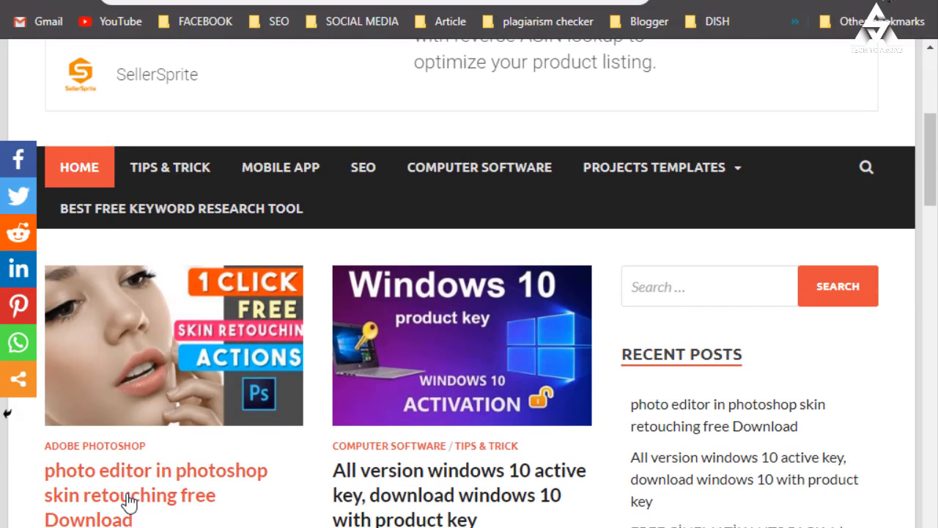
{"action": "left_click", "coordinate": [232, 482]}
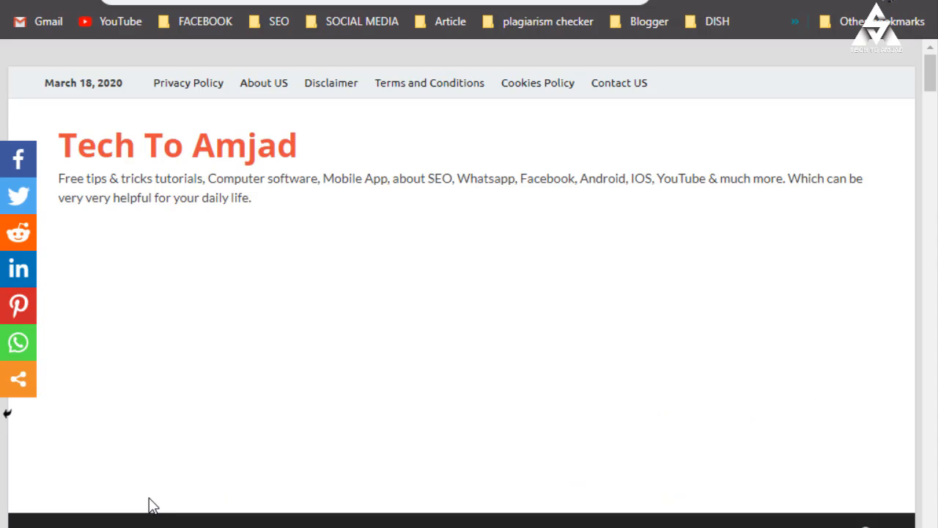
Step: Open the MediaFire download page for the Quick Skin Retouching Action from the download link near the post's end
{"action": "scroll", "coordinate": [150, 505], "scroll_direction": "down", "scroll_amount": 5}
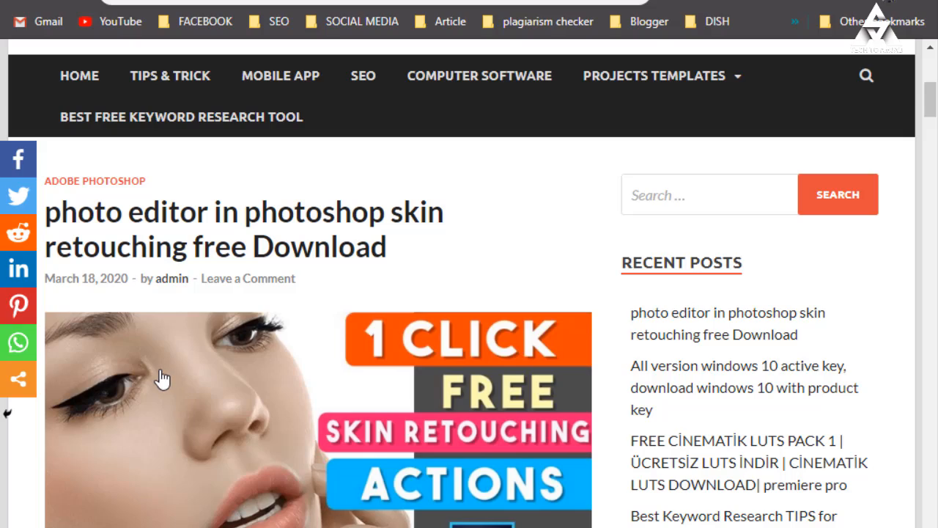
{"action": "scroll", "coordinate": [161, 378], "scroll_direction": "down", "scroll_amount": 8}
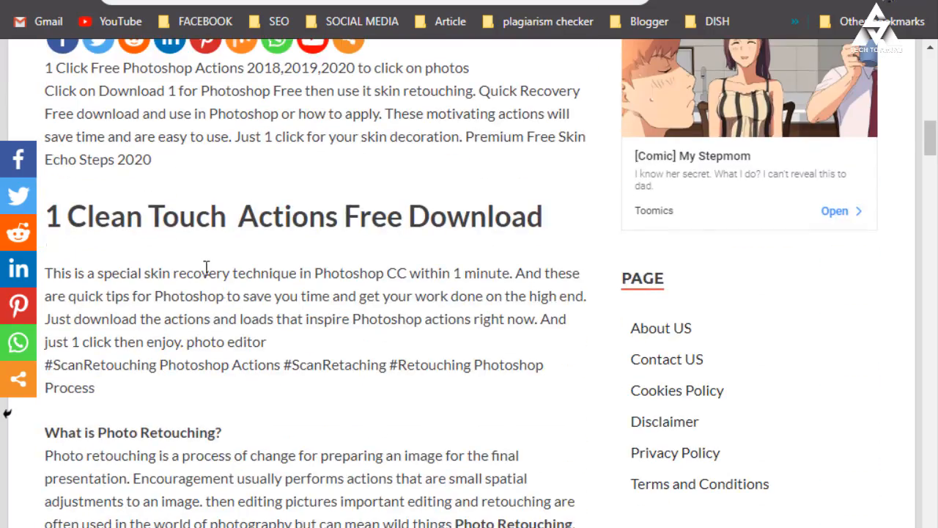
{"action": "scroll", "coordinate": [237, 335], "scroll_direction": "up", "scroll_amount": 1}
{"action": "scroll", "coordinate": [236, 337], "scroll_direction": "down", "scroll_amount": 2}
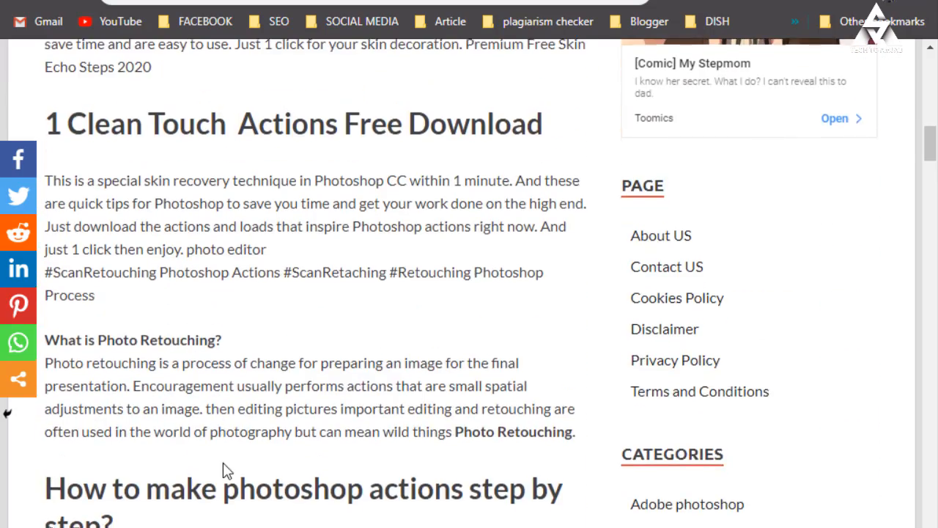
{"action": "scroll", "coordinate": [227, 464], "scroll_direction": "down", "scroll_amount": 13}
{"action": "scroll", "coordinate": [227, 469], "scroll_direction": "down", "scroll_amount": 15}
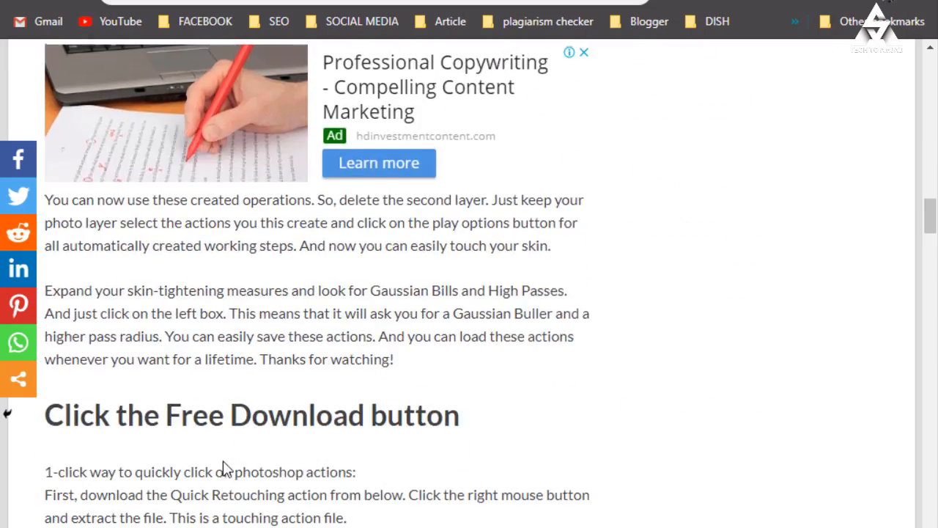
{"action": "scroll", "coordinate": [223, 463], "scroll_direction": "down", "scroll_amount": 12}
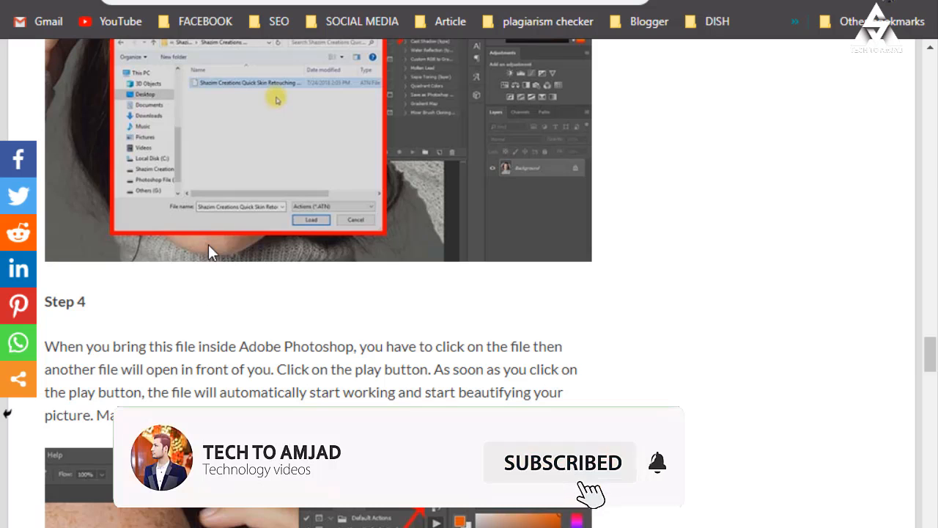
{"action": "scroll", "coordinate": [192, 364], "scroll_direction": "down", "scroll_amount": 10}
{"action": "scroll", "coordinate": [192, 364], "scroll_direction": "down", "scroll_amount": 15}
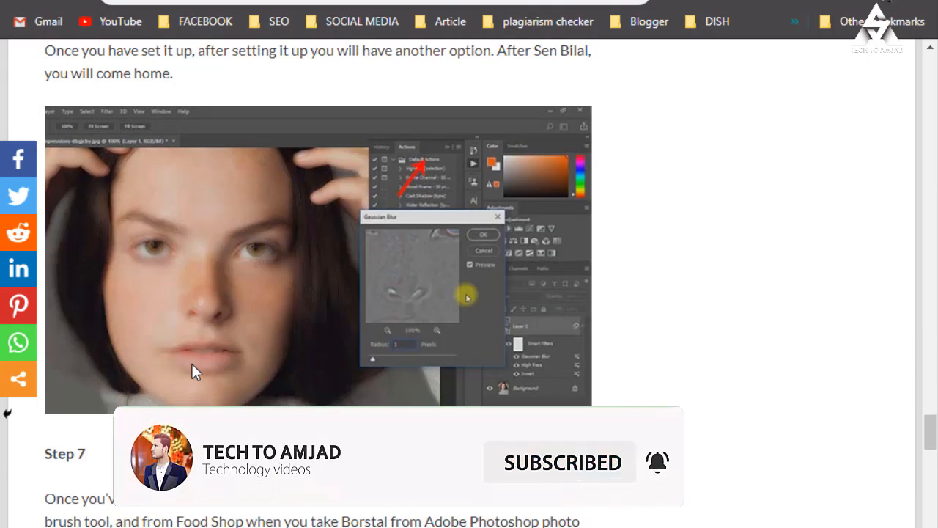
{"action": "scroll", "coordinate": [192, 366], "scroll_direction": "up", "scroll_amount": 3}
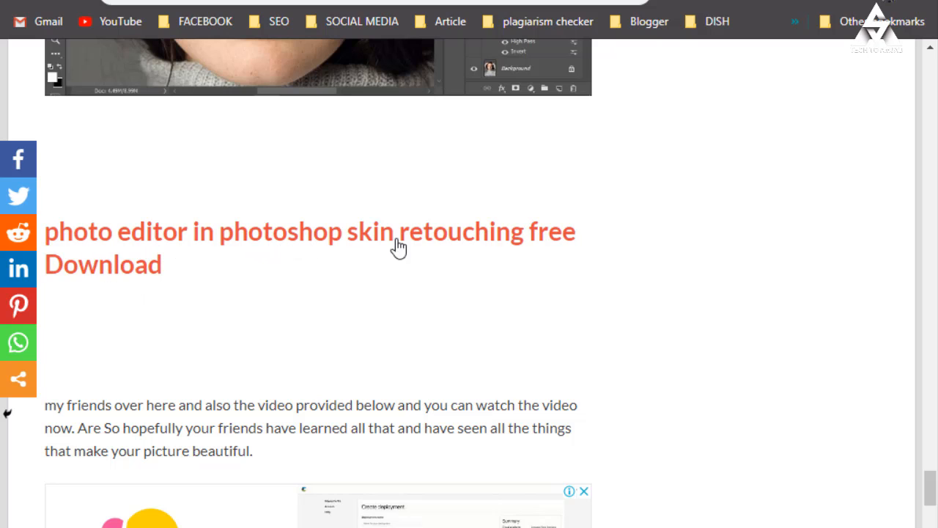
{"action": "left_click", "coordinate": [115, 272]}
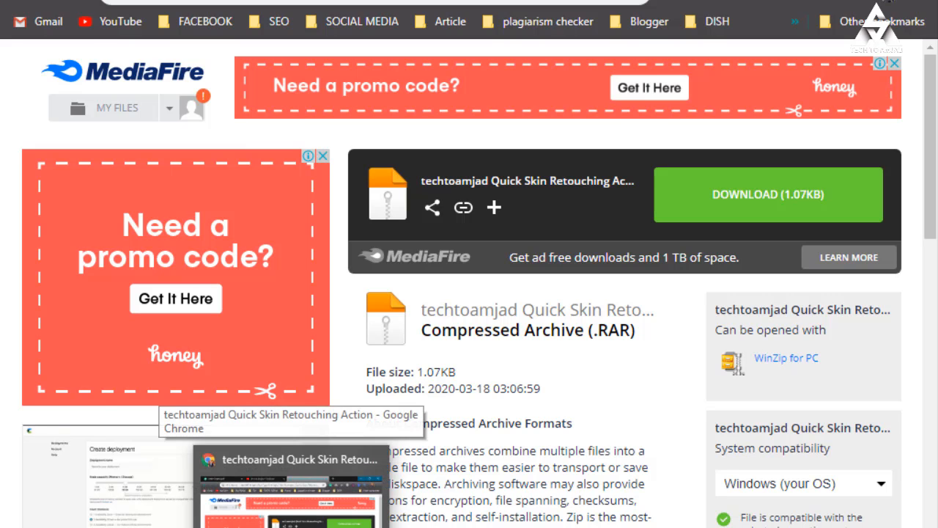
Step: Open the isabelle_by_inspired_impressions JPG from the techtoamjad Quick Skin Retouching Action folder as a separate Photoshop document
{"action": "left_click", "coordinate": [290, 527]}
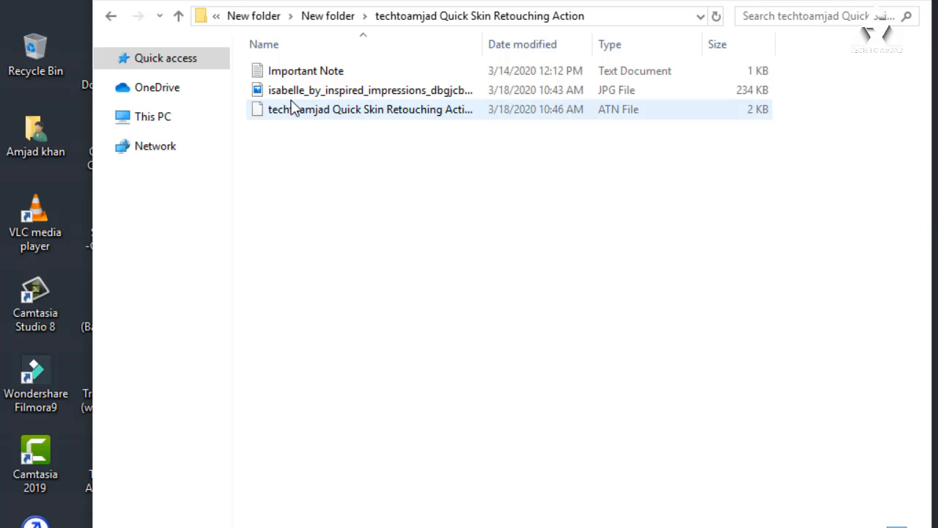
{"action": "left_click_drag", "start_coordinate": [278, 90], "coordinate": [430, 522]}
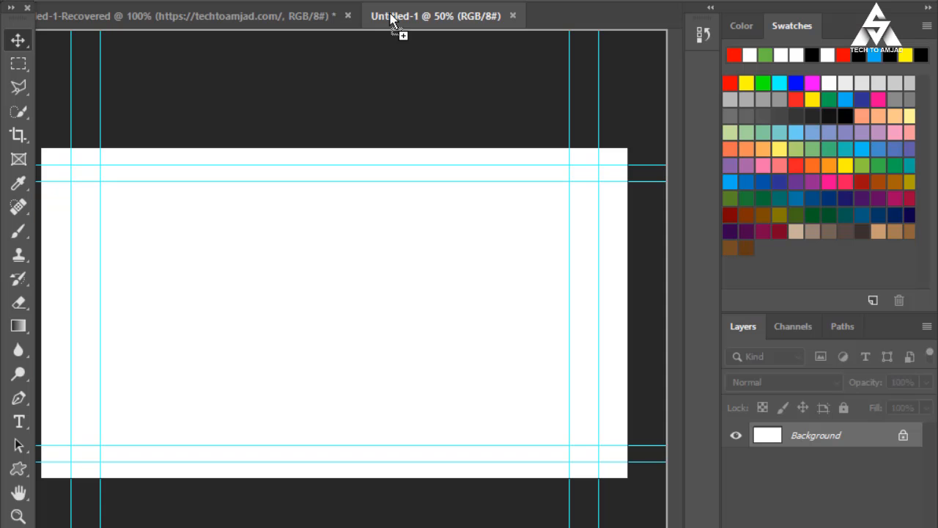
{"action": "left_click_drag", "start_coordinate": [391, 24], "coordinate": [552, 24]}
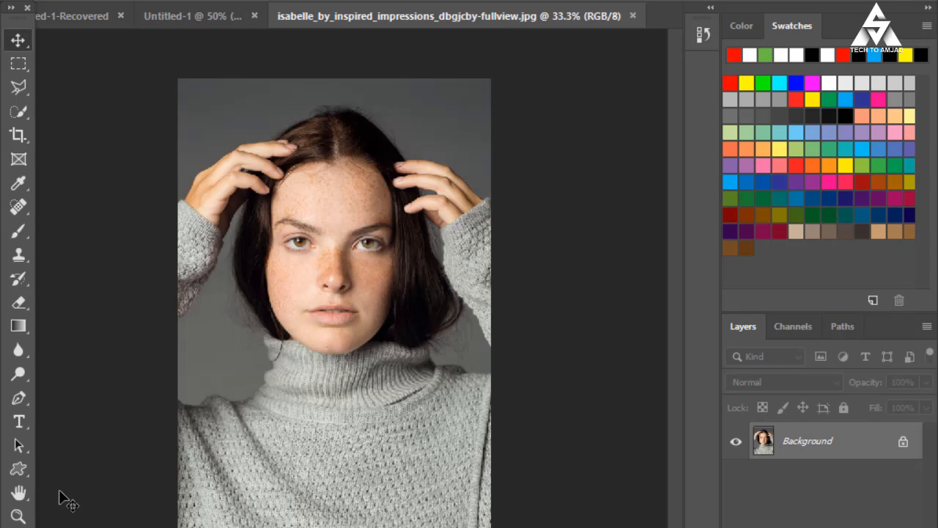
Step: Examine the freckled skin around the portrait's eyes, nose, mouth and cheeks at 200% zoom
{"action": "left_click", "coordinate": [18, 515]}
{"action": "left_click", "coordinate": [252, 231]}
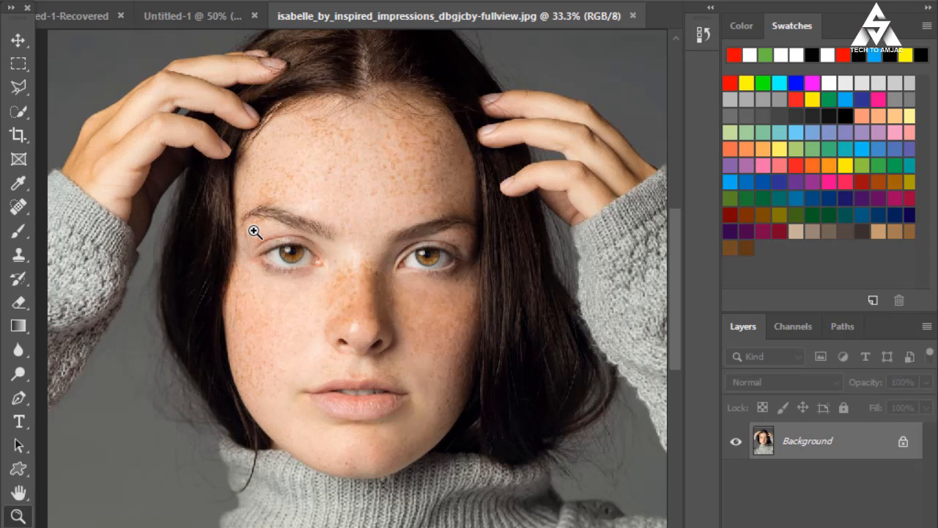
{"action": "left_click", "coordinate": [254, 232]}
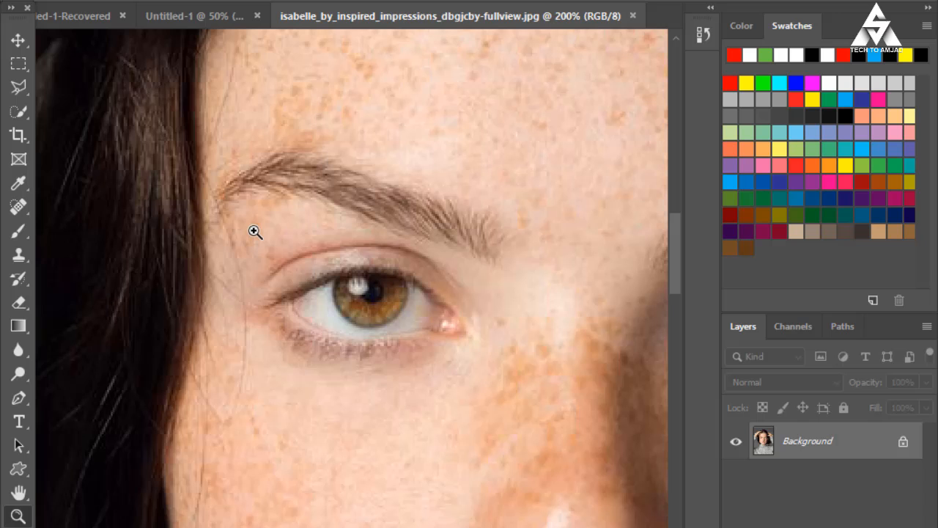
{"action": "left_click", "coordinate": [18, 491]}
{"action": "left_click_drag", "start_coordinate": [351, 318], "coordinate": [197, 169]}
{"action": "left_click_drag", "start_coordinate": [377, 311], "coordinate": [270, 125]}
{"action": "left_click_drag", "start_coordinate": [399, 346], "coordinate": [297, 342]}
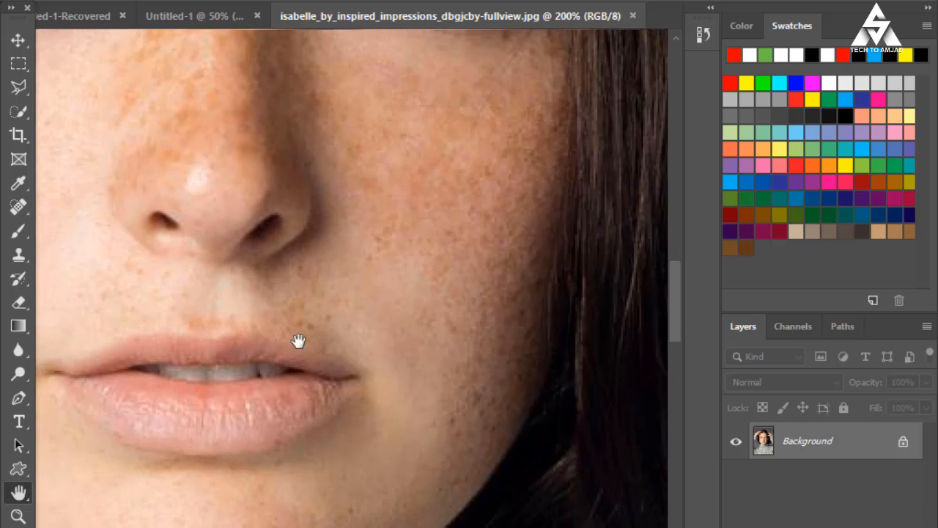
{"action": "left_click_drag", "start_coordinate": [334, 176], "coordinate": [419, 429]}
{"action": "left_click_drag", "start_coordinate": [287, 163], "coordinate": [319, 302]}
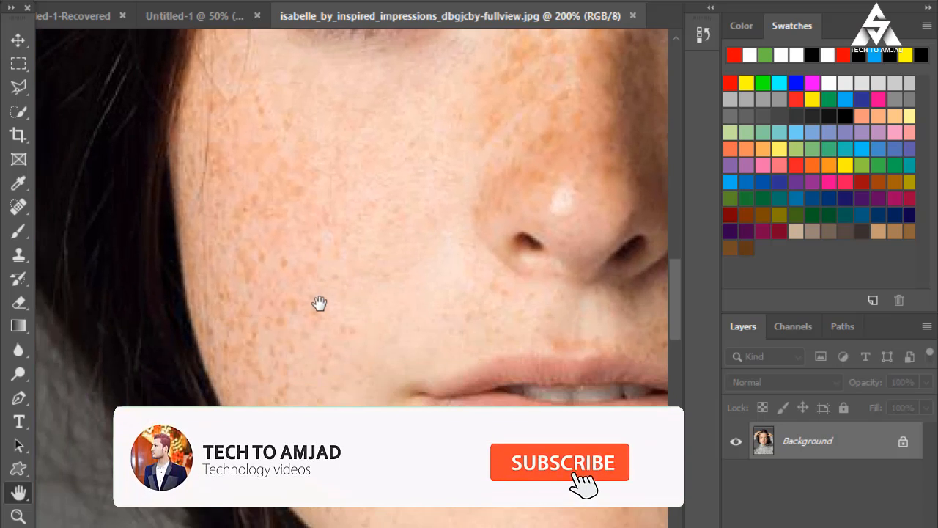
Step: Compare the whole face with a close-up of the cheek and nose, and finish with the portrait zoomed out
{"action": "left_click", "coordinate": [19, 516]}
{"action": "right_click", "coordinate": [186, 376]}
{"action": "left_click", "coordinate": [219, 397]}
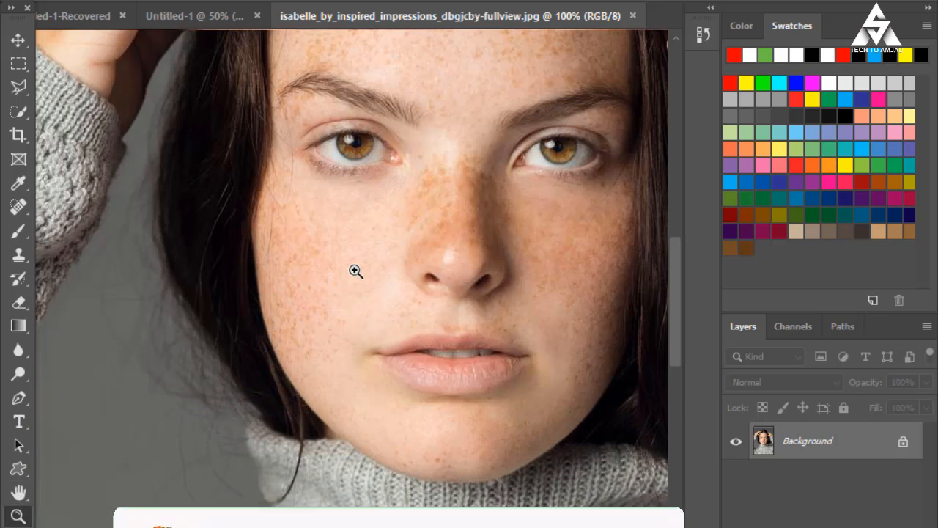
{"action": "left_click", "coordinate": [356, 268]}
{"action": "left_click", "coordinate": [20, 493]}
{"action": "left_click_drag", "start_coordinate": [416, 194], "coordinate": [299, 310]}
{"action": "left_click", "coordinate": [18, 516]}
{"action": "right_click", "coordinate": [219, 386]}
{"action": "left_click", "coordinate": [242, 392]}
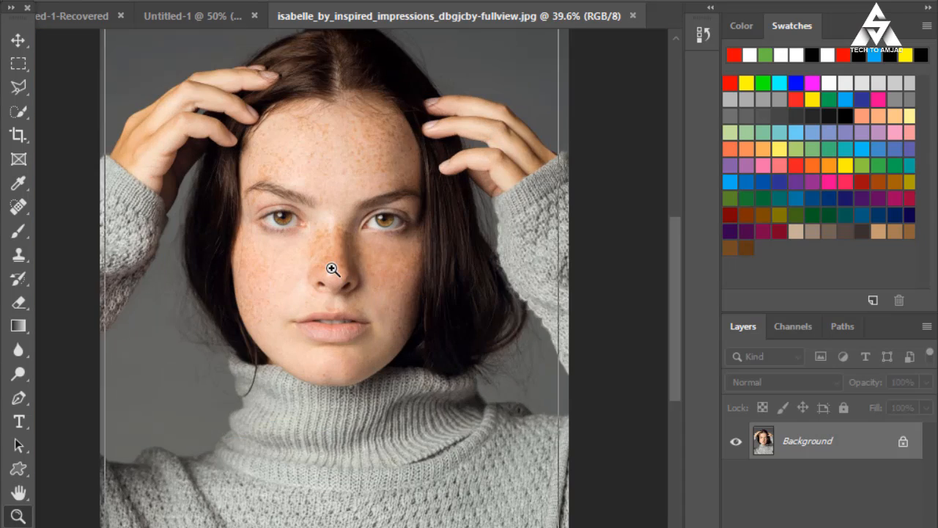
Step: Inspect the freckles on the nose and cheeks at 200% zoom once more, with both eyes in view
{"action": "left_click", "coordinate": [331, 270]}
{"action": "left_click", "coordinate": [330, 269]}
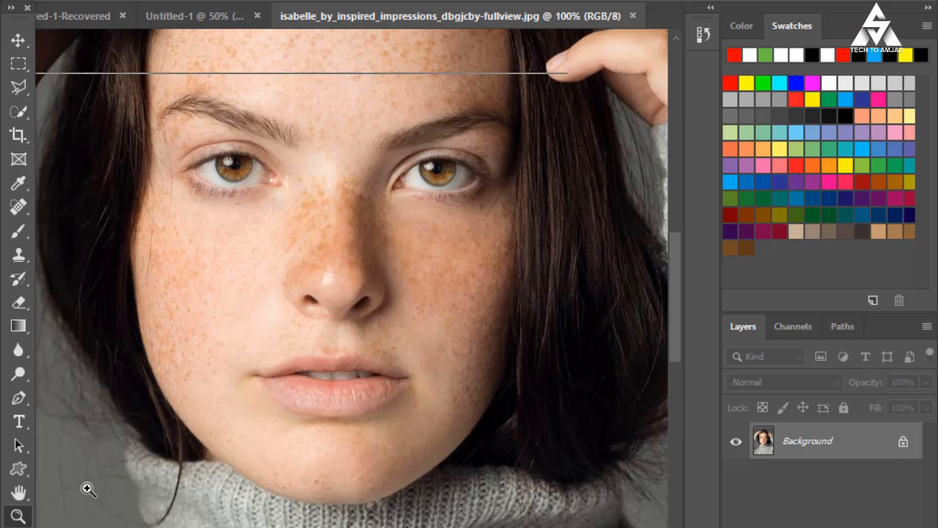
{"action": "left_click", "coordinate": [242, 351]}
{"action": "left_click", "coordinate": [19, 494]}
{"action": "left_click", "coordinate": [19, 516]}
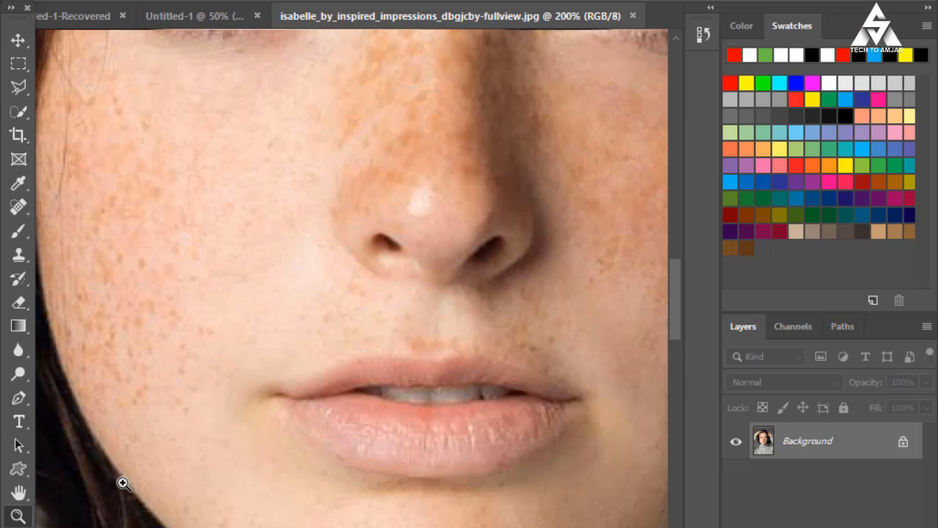
{"action": "scroll", "coordinate": [479, 434], "scroll_direction": "up", "scroll_amount": 2}
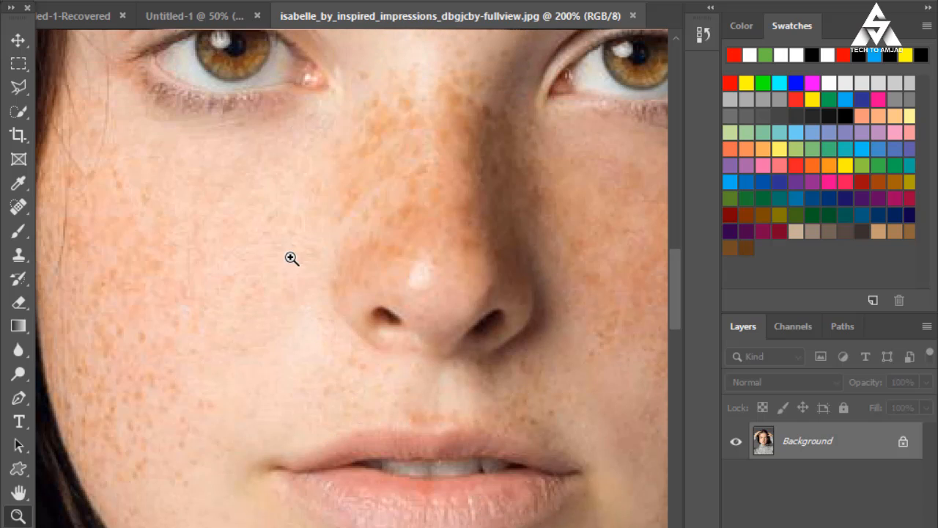
{"action": "left_click", "coordinate": [18, 493]}
{"action": "left_click_drag", "start_coordinate": [369, 273], "coordinate": [369, 331]}
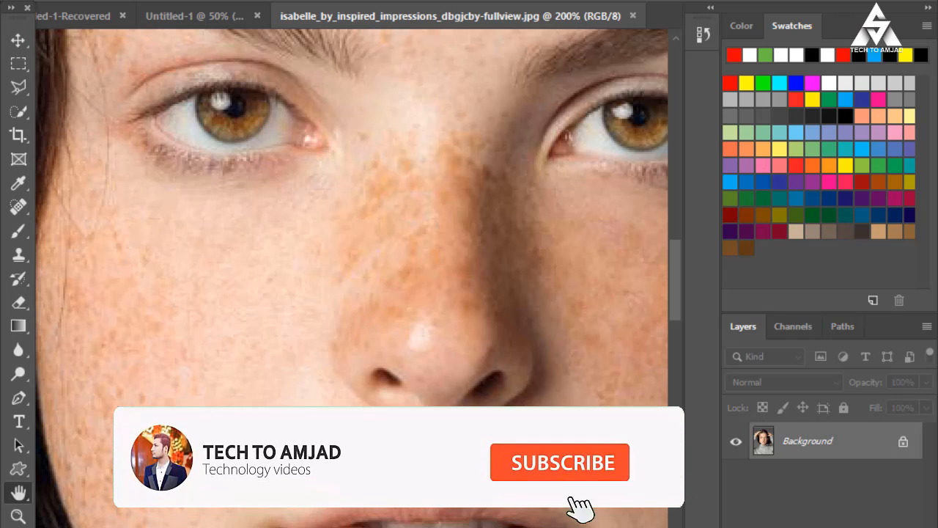
{"action": "key", "text": "alt+w"}
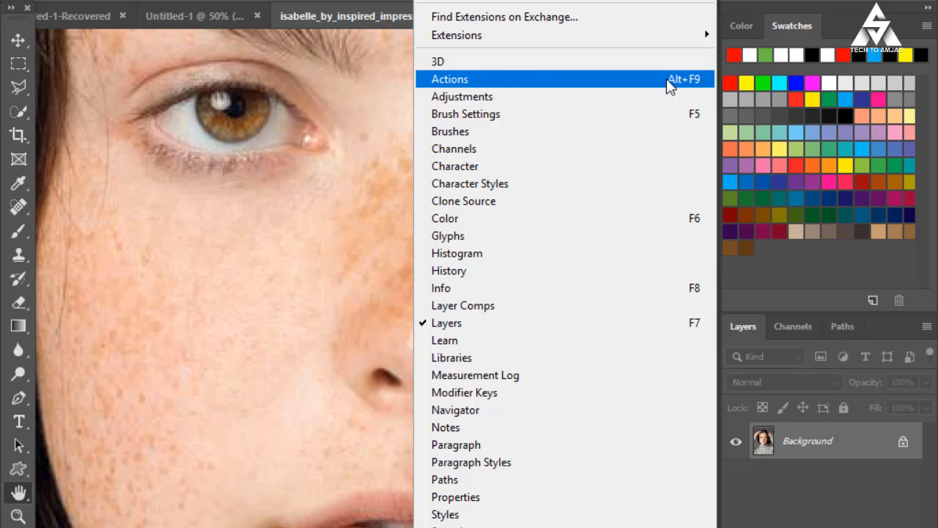
{"action": "key", "text": "ctrl+super+o"}
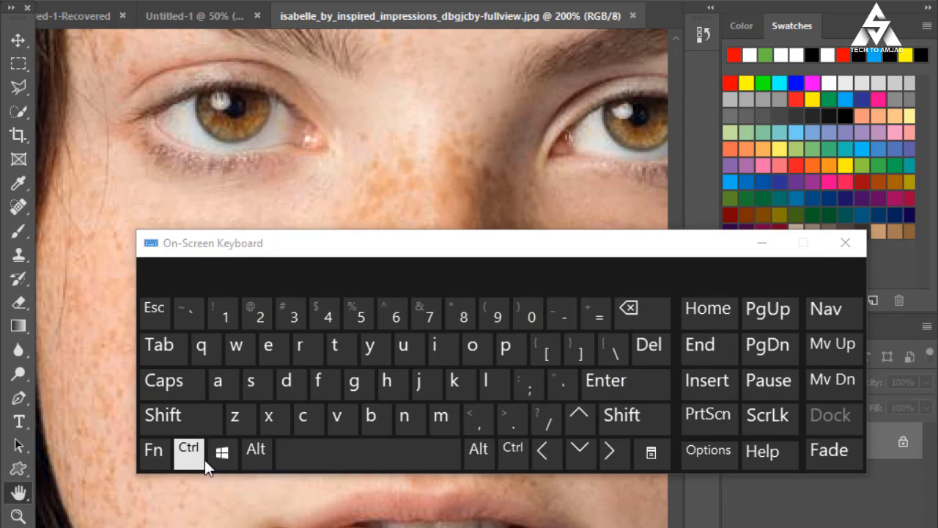
{"action": "left_click", "coordinate": [476, 453]}
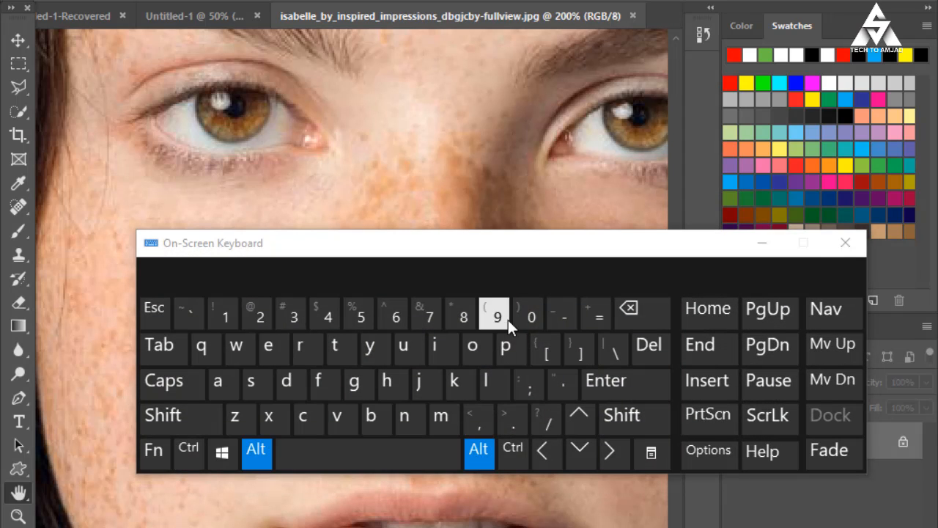
{"action": "left_click", "coordinate": [761, 245]}
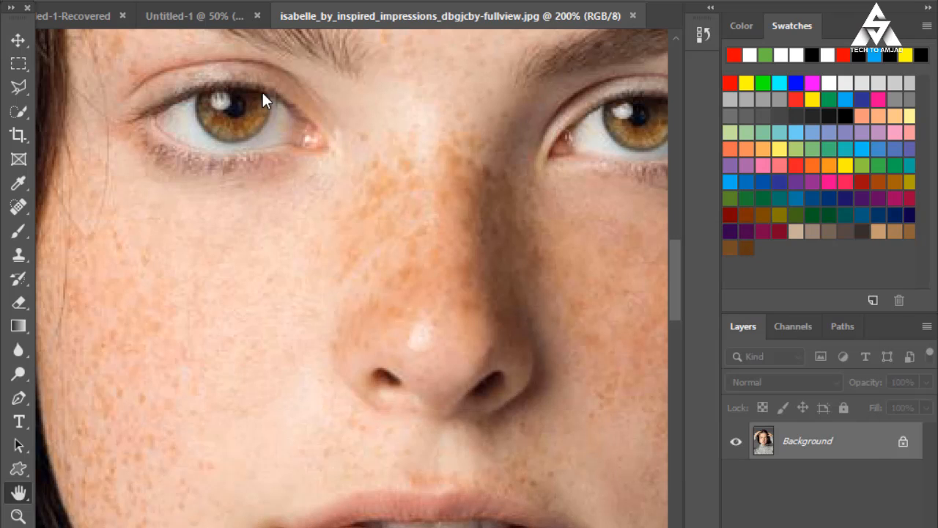
Step: Display the Actions panel
{"action": "left_click", "coordinate": [444, 0]}
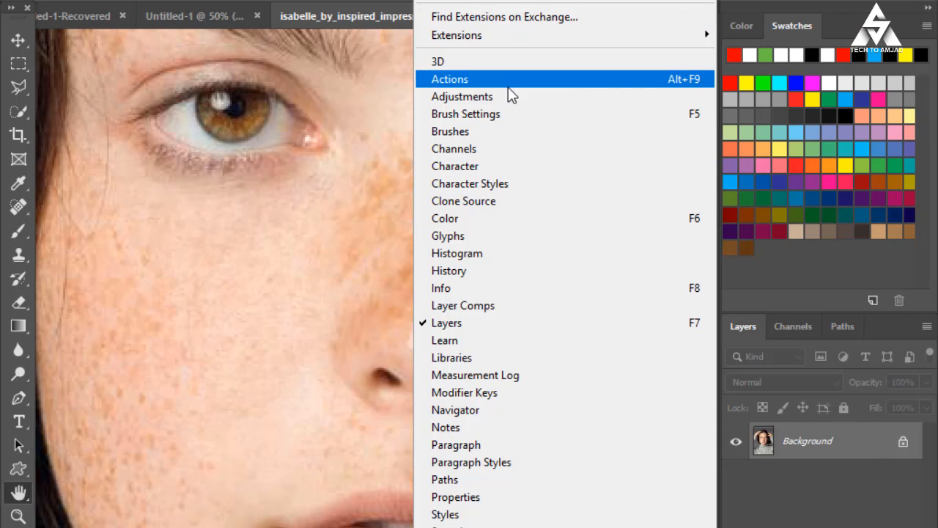
{"action": "left_click", "coordinate": [683, 82]}
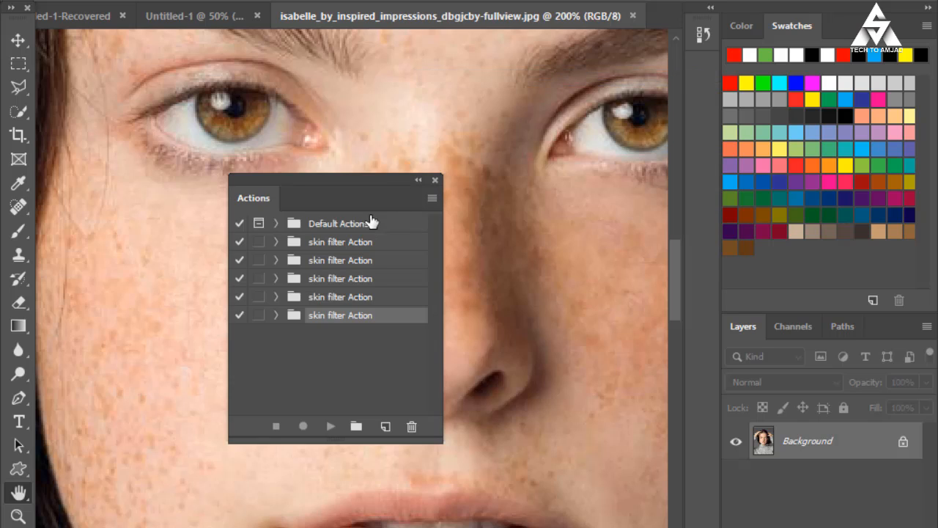
Step: Load the techtoamjad Quick Skin Retouching Action.atn file from the techtoamjad Quick Skin Retouching Action folder into the Actions panel
{"action": "left_click_drag", "start_coordinate": [327, 179], "coordinate": [539, 54]}
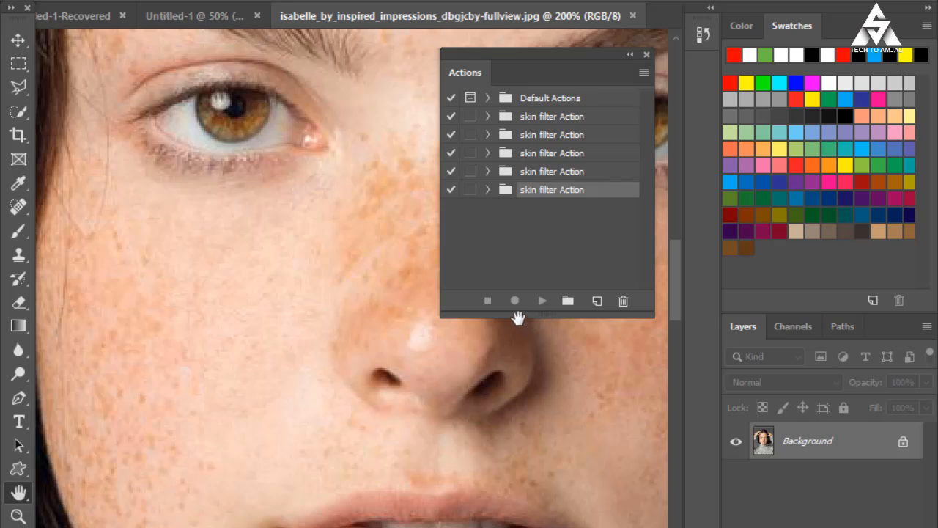
{"action": "left_click", "coordinate": [643, 74]}
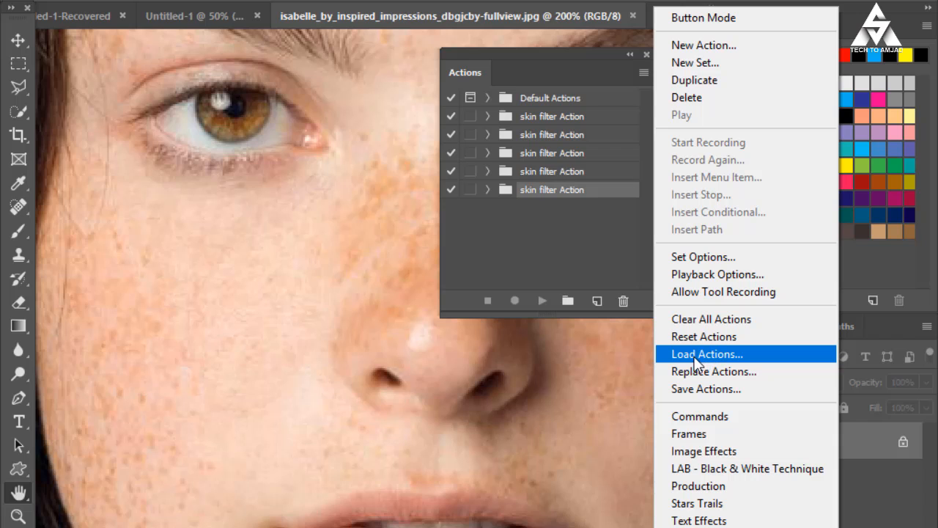
{"action": "left_click", "coordinate": [733, 356]}
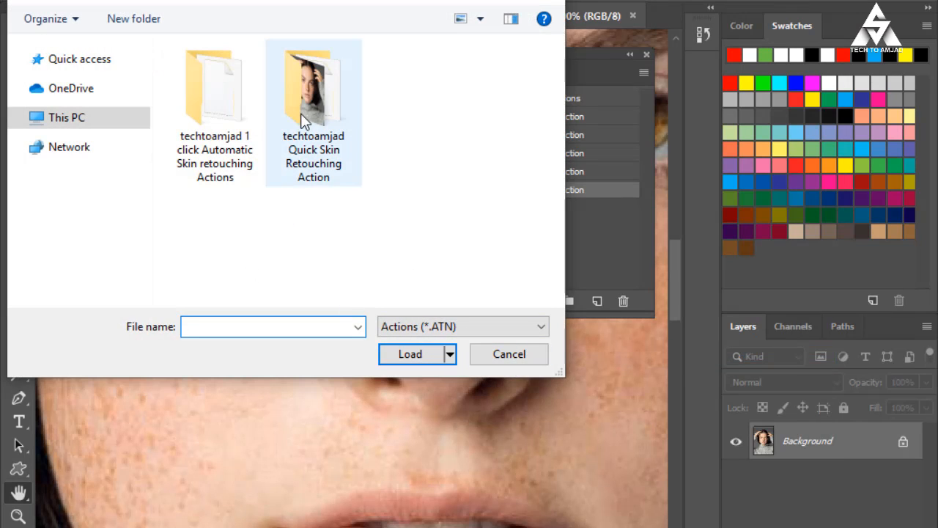
{"action": "double_click", "coordinate": [304, 122]}
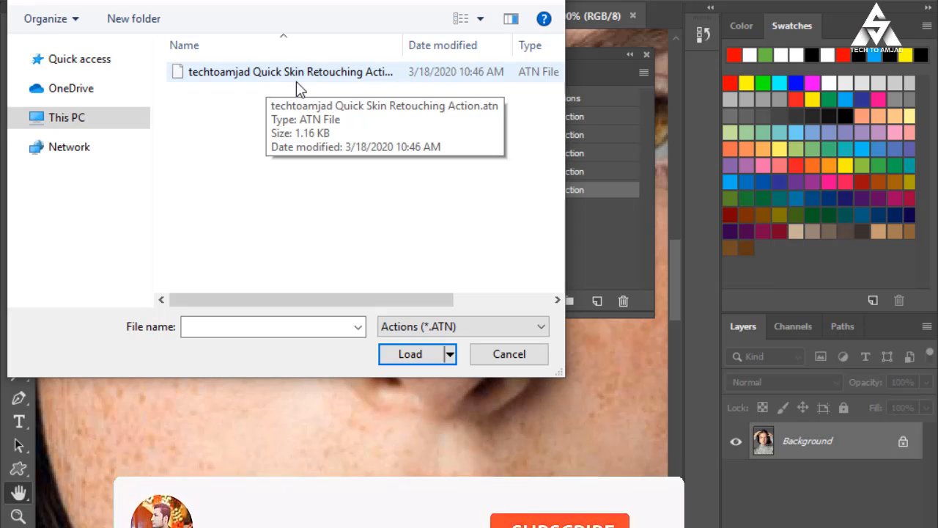
{"action": "left_click", "coordinate": [322, 82]}
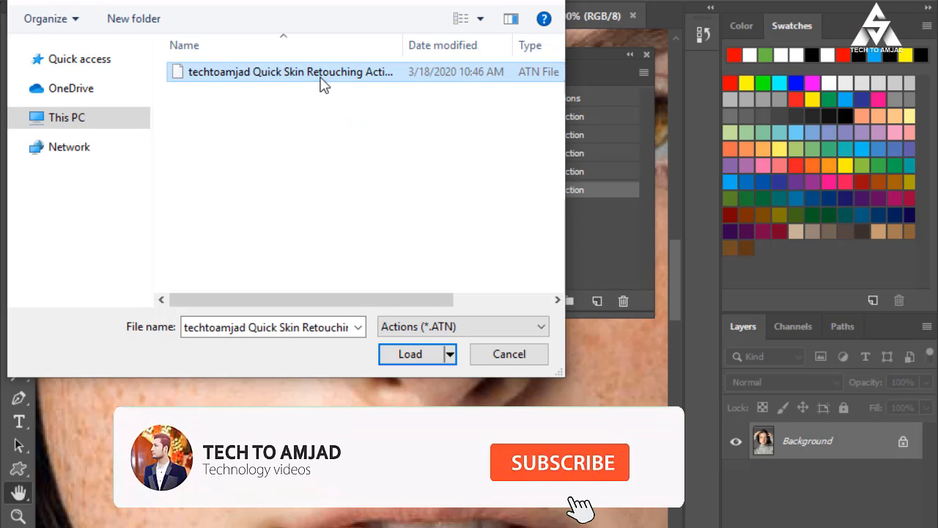
{"action": "left_click", "coordinate": [415, 358]}
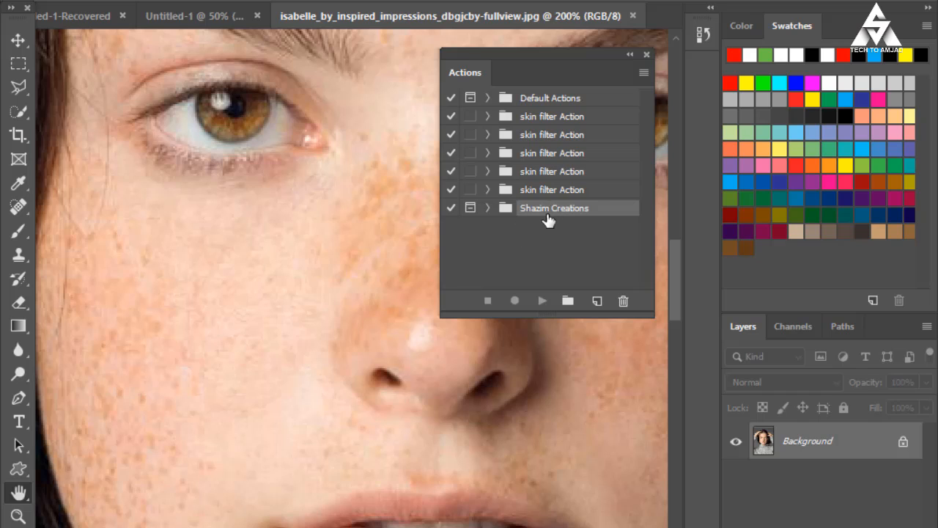
Step: Play the Skin Softening action from the Shazim Creations set on the portrait
{"action": "left_click", "coordinate": [488, 209]}
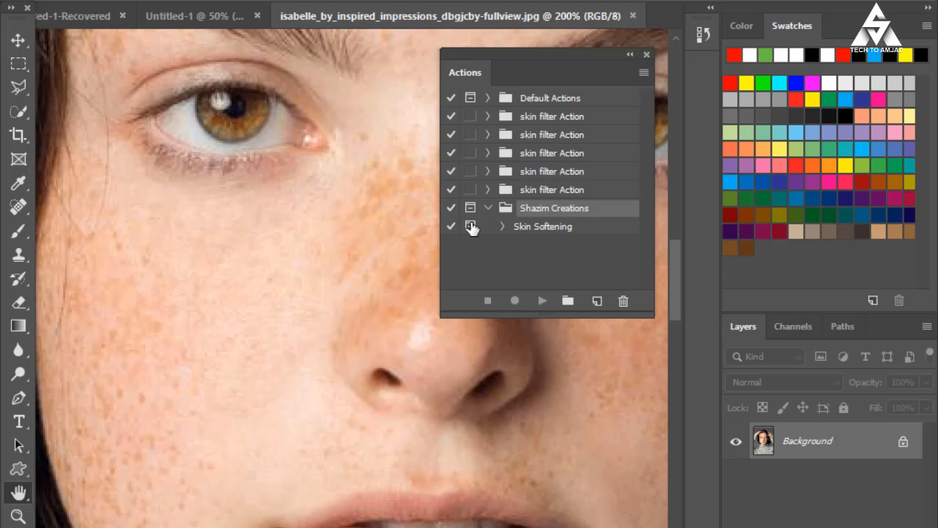
{"action": "left_click", "coordinate": [511, 228]}
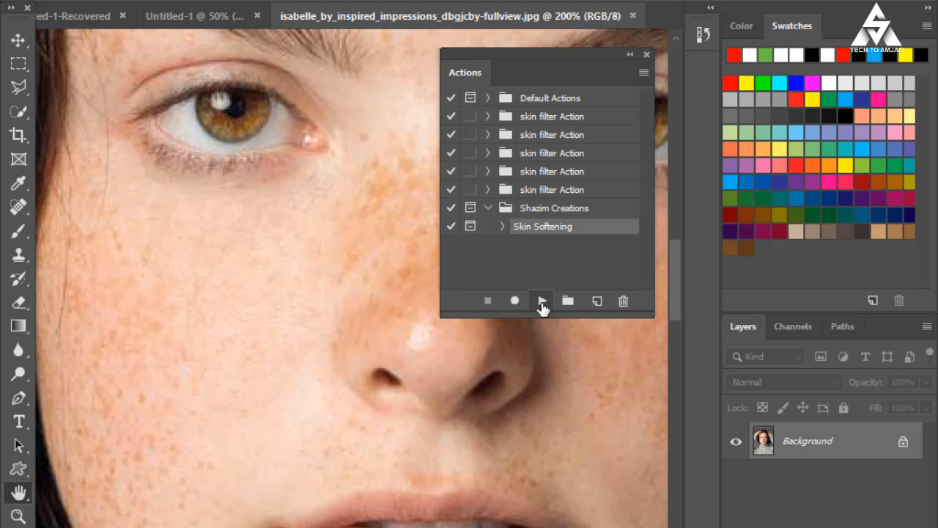
{"action": "left_click", "coordinate": [542, 302]}
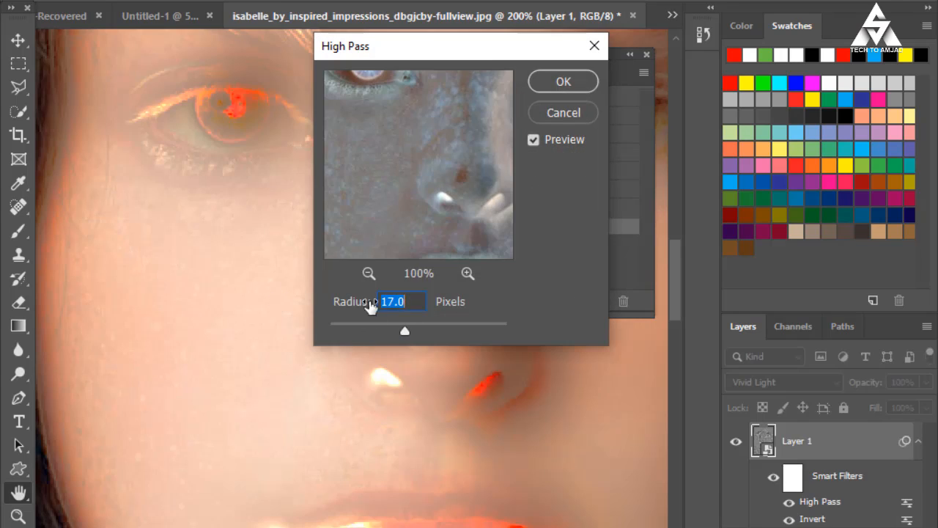
Step: Accept the action's High Pass filter with a 2.0 pixel radius and its Gaussian Blur with a 0.9 pixel radius
{"action": "left_click_drag", "start_coordinate": [398, 42], "coordinate": [708, 47]}
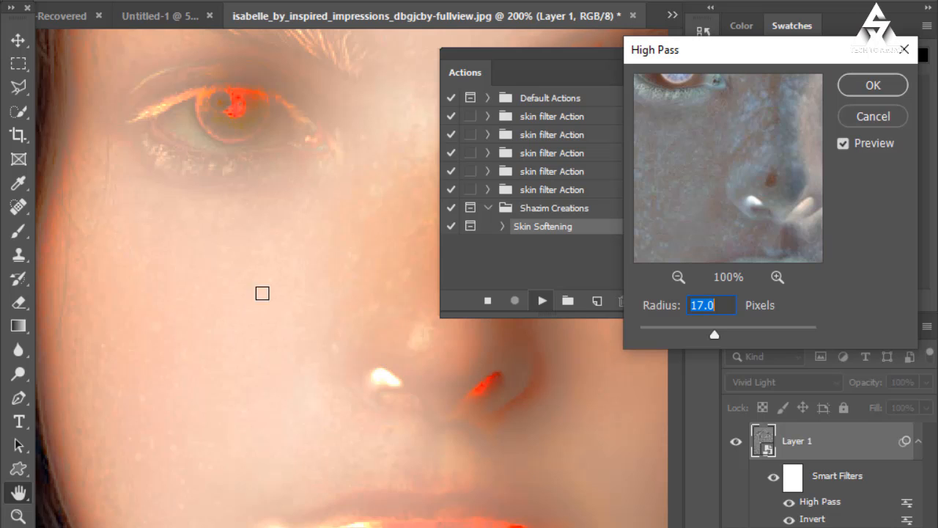
{"action": "left_click_drag", "start_coordinate": [707, 333], "coordinate": [665, 332]}
{"action": "left_click_drag", "start_coordinate": [664, 332], "coordinate": [658, 332]}
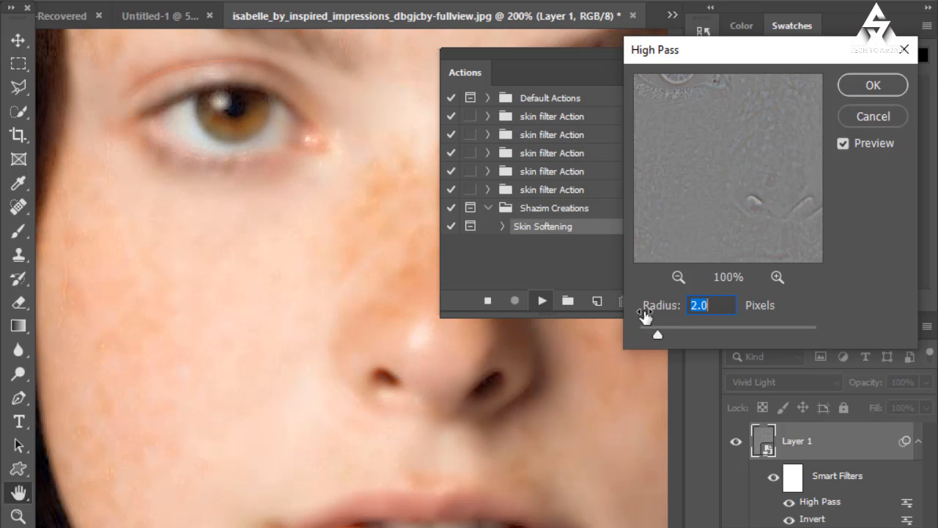
{"action": "left_click", "coordinate": [862, 82]}
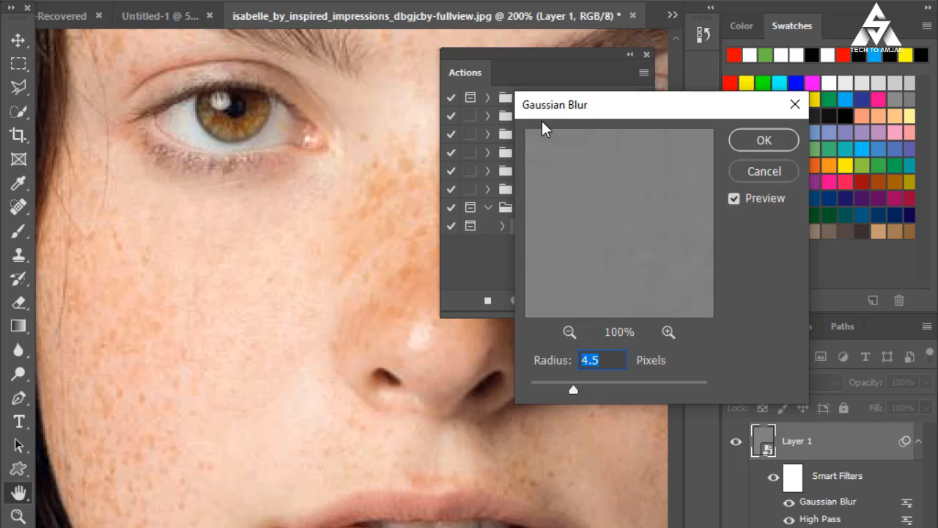
{"action": "left_click_drag", "start_coordinate": [576, 389], "coordinate": [538, 386]}
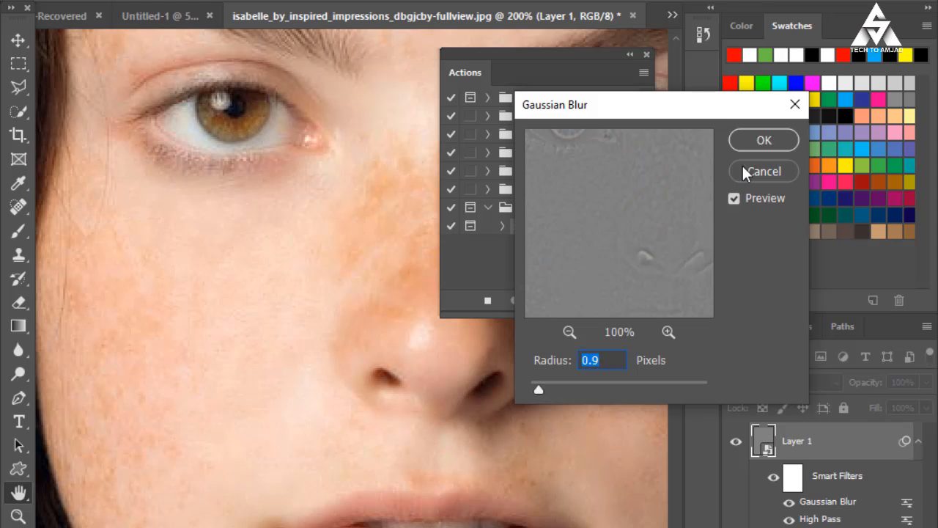
{"action": "left_click", "coordinate": [786, 138]}
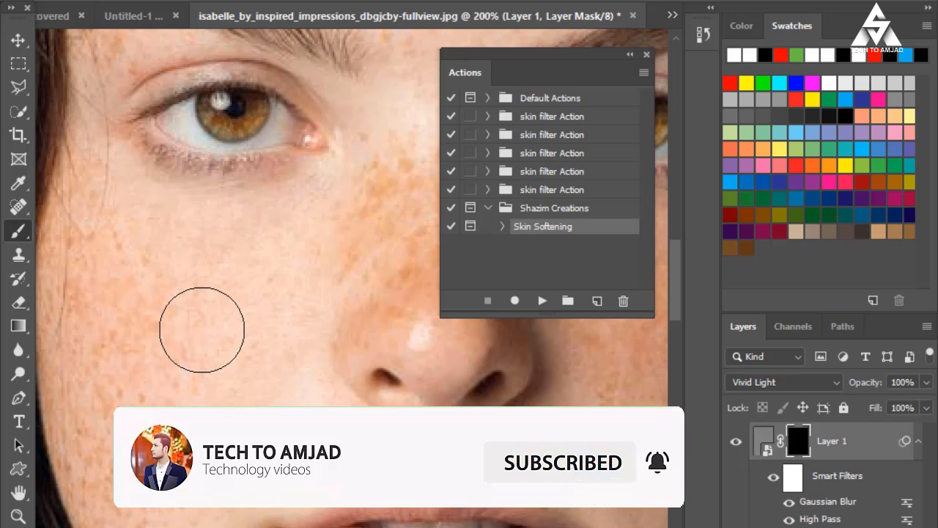
Step: Set the brush to a size of 32 px and a hardness of 21%
{"action": "left_click", "coordinate": [385, 2]}
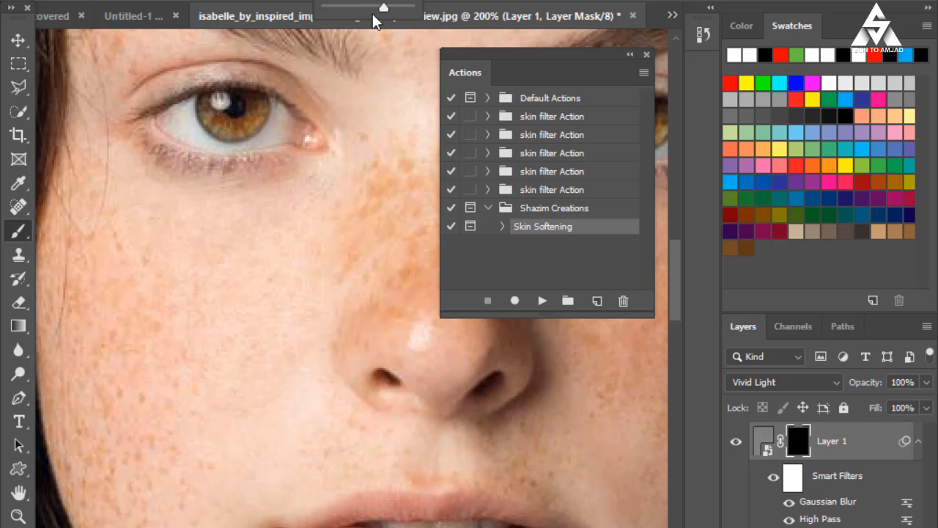
{"action": "left_click", "coordinate": [510, 0]}
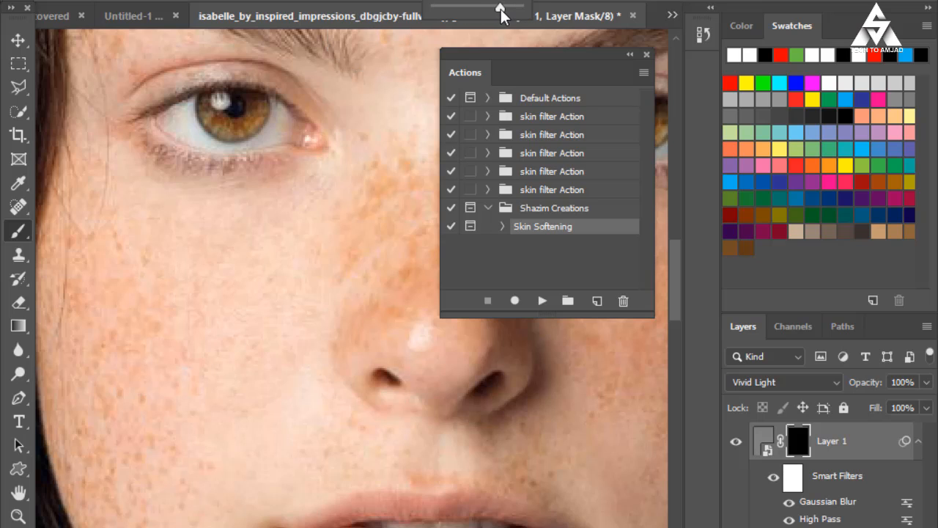
{"action": "right_click", "coordinate": [223, 282]}
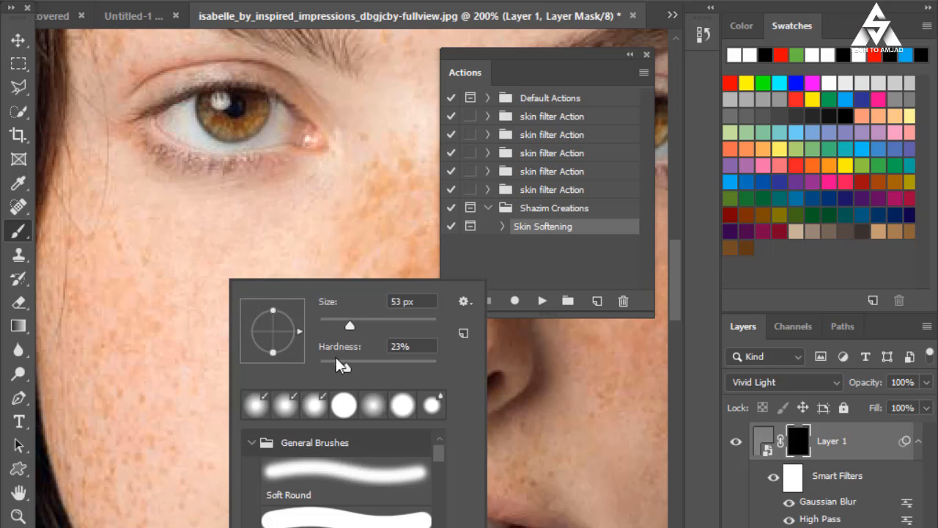
{"action": "left_click", "coordinate": [340, 363]}
{"action": "left_click_drag", "start_coordinate": [348, 327], "coordinate": [338, 323]}
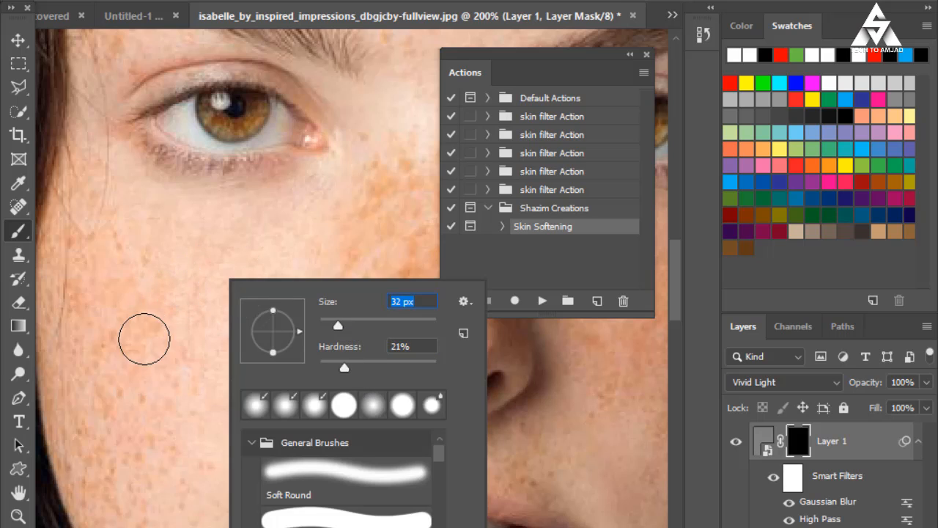
Step: Paint on the Layer 1 mask with the Brush tool to soften the freckles in the middle of the forehead
{"action": "left_click", "coordinate": [19, 496]}
{"action": "left_click_drag", "start_coordinate": [287, 233], "coordinate": [180, 430]}
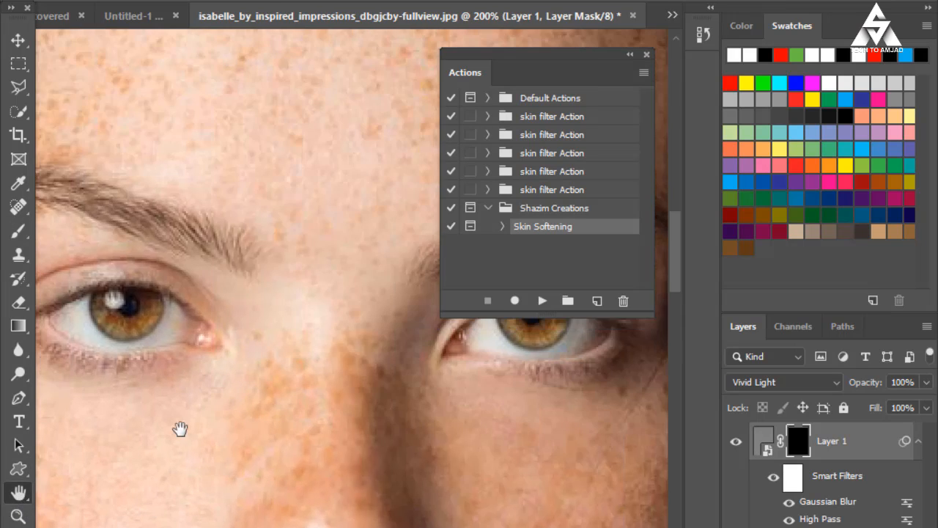
{"action": "mouse_move", "coordinate": [233, 272]}
{"action": "left_mouse_down"}
{"action": "mouse_move", "coordinate": [172, 389]}
{"action": "mouse_move", "coordinate": [258, 474]}
{"action": "left_mouse_up"}
{"action": "left_click", "coordinate": [18, 515]}
{"action": "right_click", "coordinate": [106, 441]}
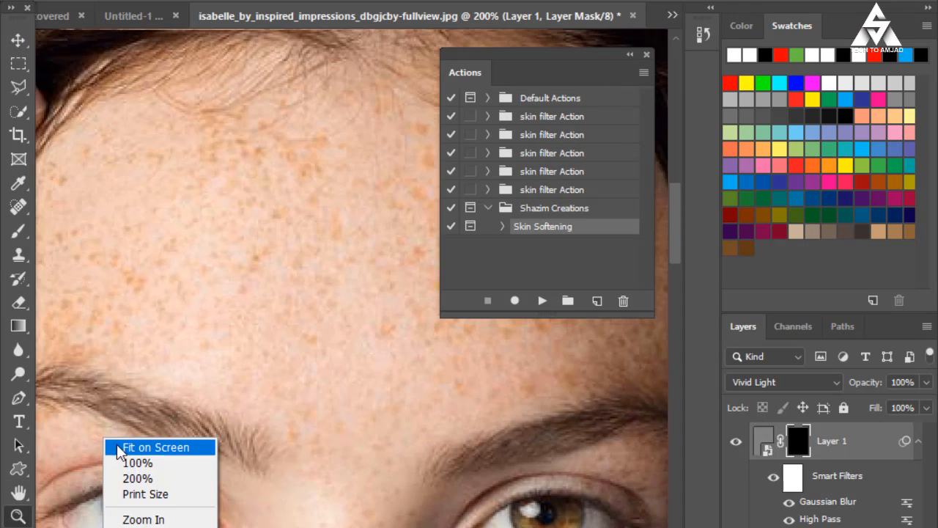
{"action": "left_click", "coordinate": [123, 448]}
{"action": "left_click", "coordinate": [280, 298]}
{"action": "left_click", "coordinate": [306, 297]}
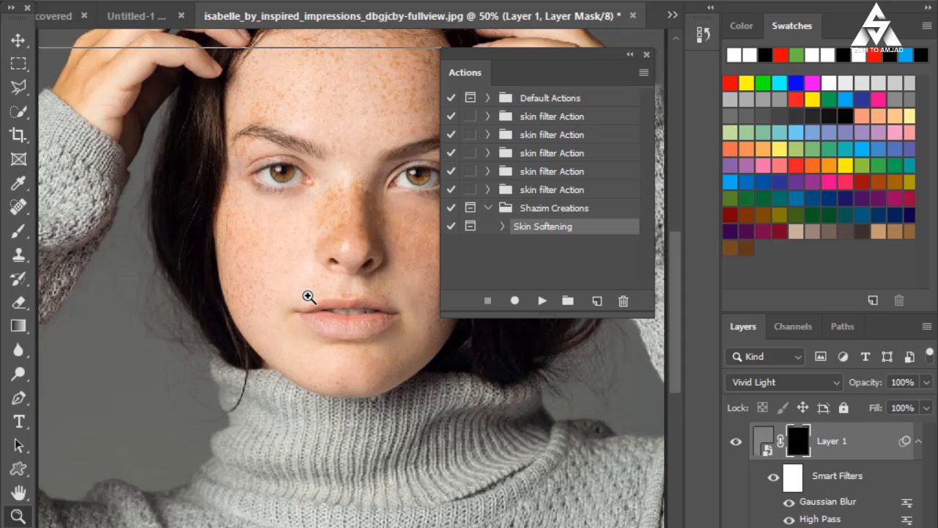
{"action": "left_click", "coordinate": [315, 306]}
{"action": "scroll", "coordinate": [344, 374], "scroll_direction": "up", "scroll_amount": 3}
{"action": "left_click", "coordinate": [346, 359]}
{"action": "scroll", "coordinate": [343, 379], "scroll_direction": "up", "scroll_amount": 3}
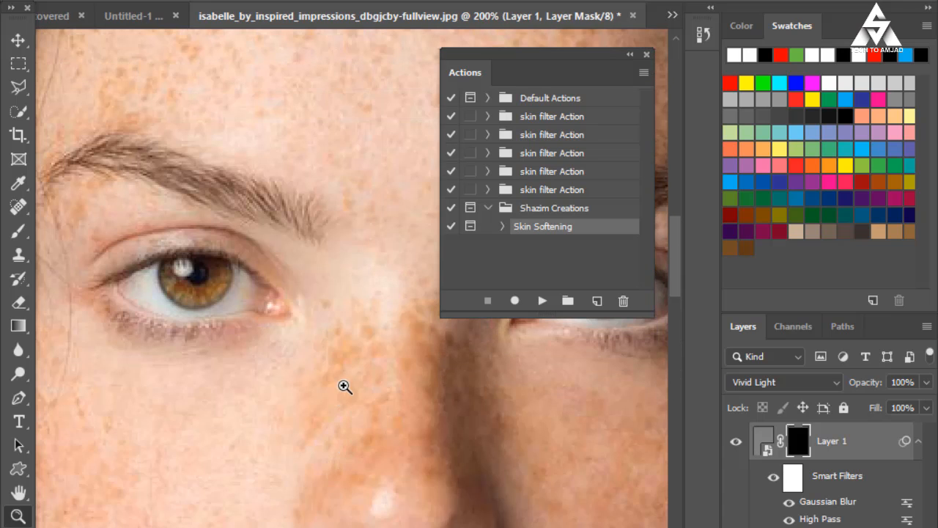
{"action": "scroll", "coordinate": [346, 388], "scroll_direction": "up", "scroll_amount": 1}
{"action": "left_click_drag", "start_coordinate": [518, 52], "coordinate": [578, 20]}
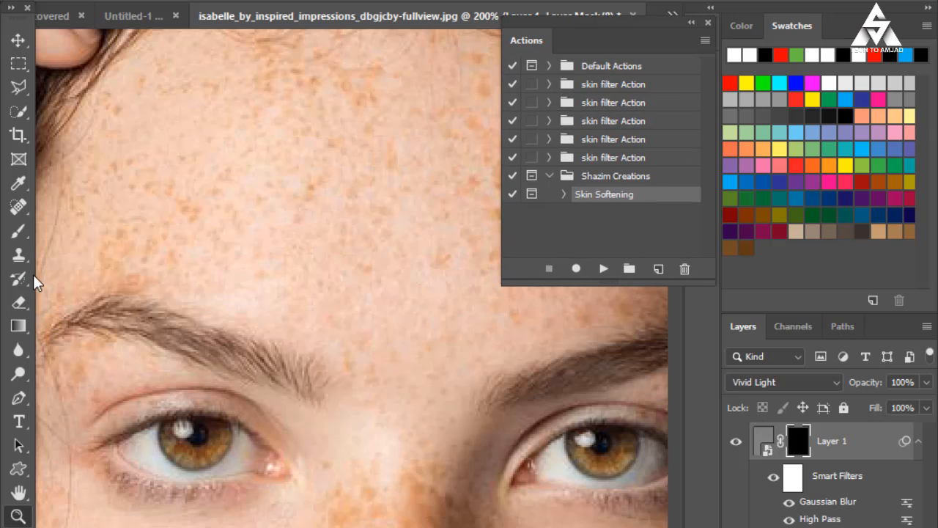
{"action": "left_click", "coordinate": [19, 230]}
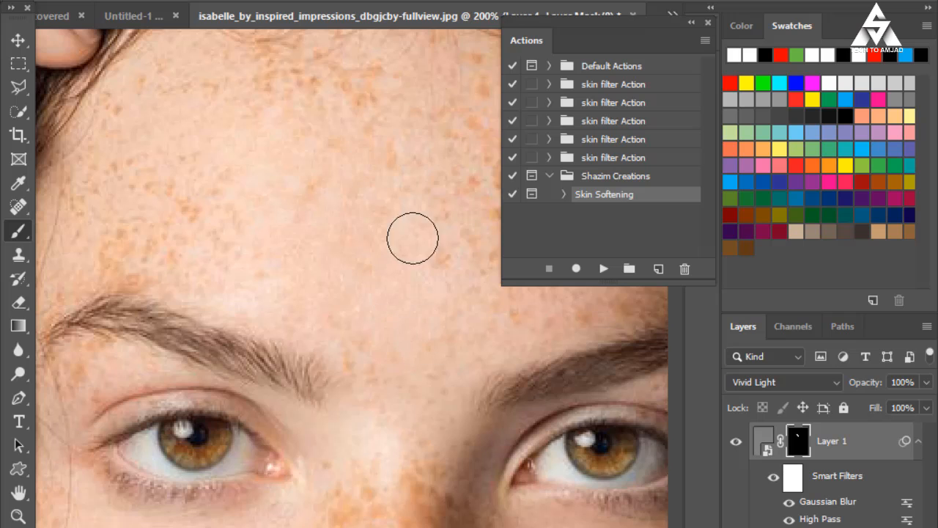
Step: Enlarge the brush slightly and paint more of the forehead on the Layer 1 mask up towards the hairline
{"action": "right_click", "coordinate": [346, 192]}
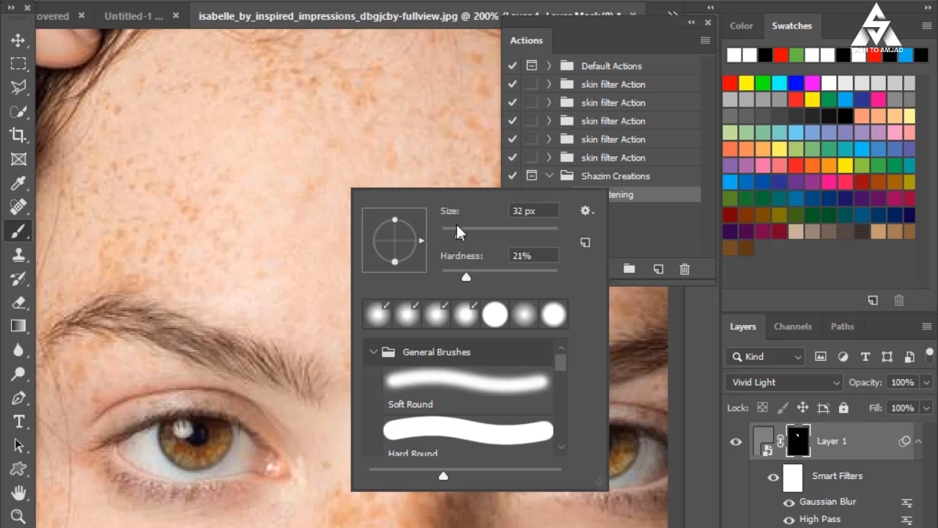
{"action": "left_click_drag", "start_coordinate": [468, 236], "coordinate": [474, 236]}
{"action": "left_click", "coordinate": [254, 151]}
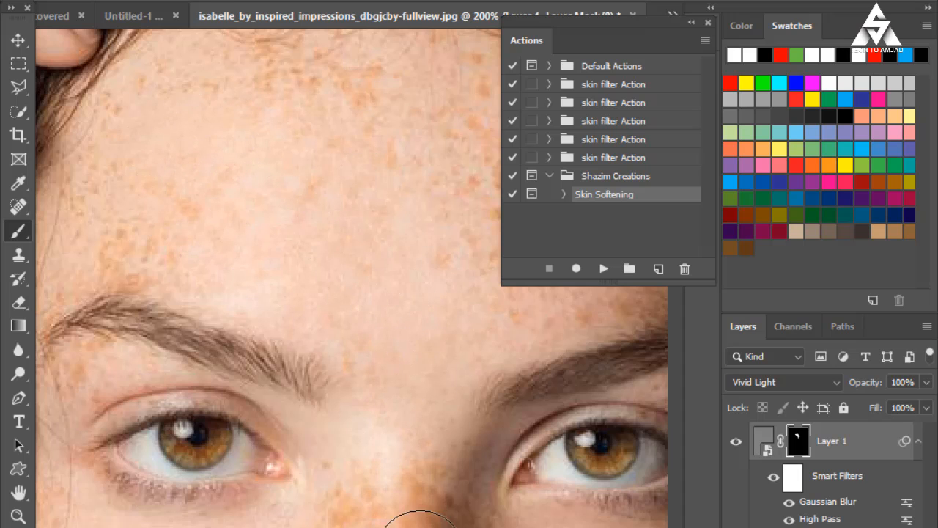
{"action": "scroll", "coordinate": [400, 330], "scroll_direction": "up", "scroll_amount": 3}
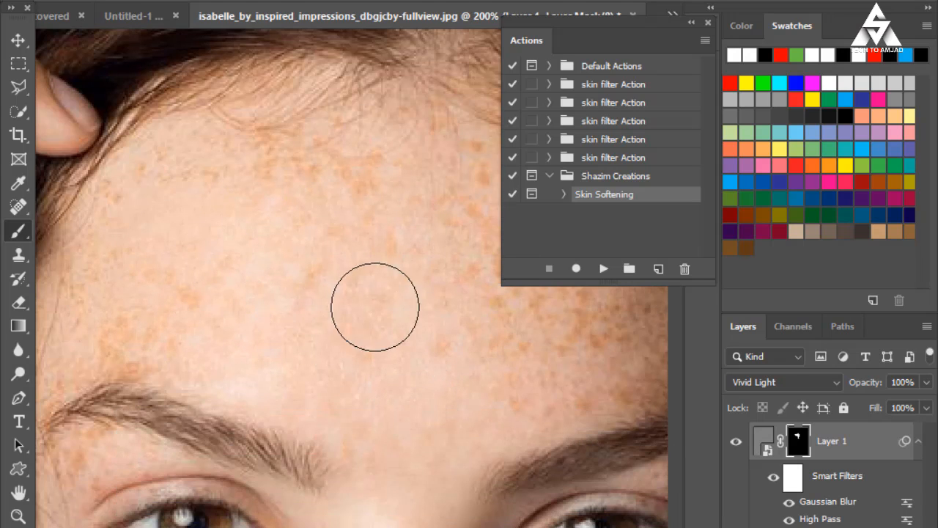
{"action": "scroll", "coordinate": [447, 344], "scroll_direction": "up", "scroll_amount": 2}
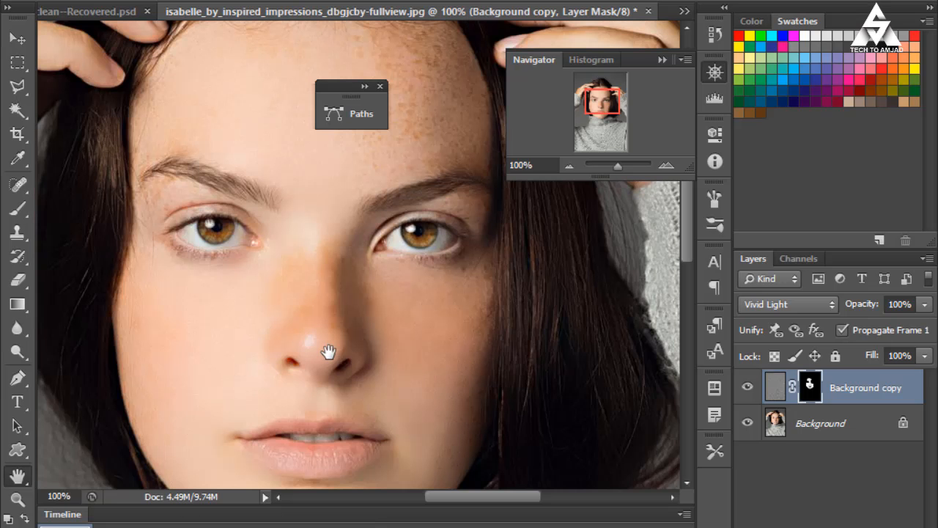
Step: Paint on the Background copy mask at 200% zoom to smooth the freckles on the shadowed side of the forehead
{"action": "left_click_drag", "start_coordinate": [275, 296], "coordinate": [219, 237]}
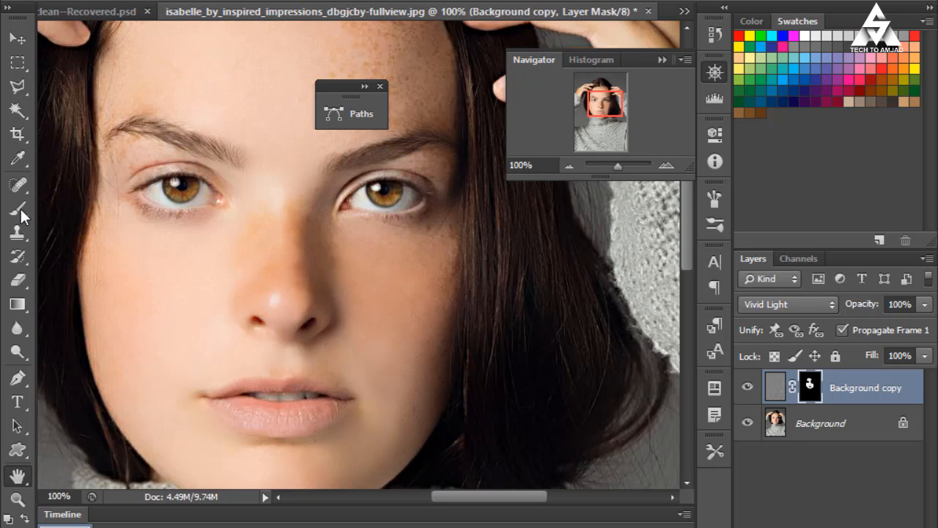
{"action": "left_click", "coordinate": [17, 498]}
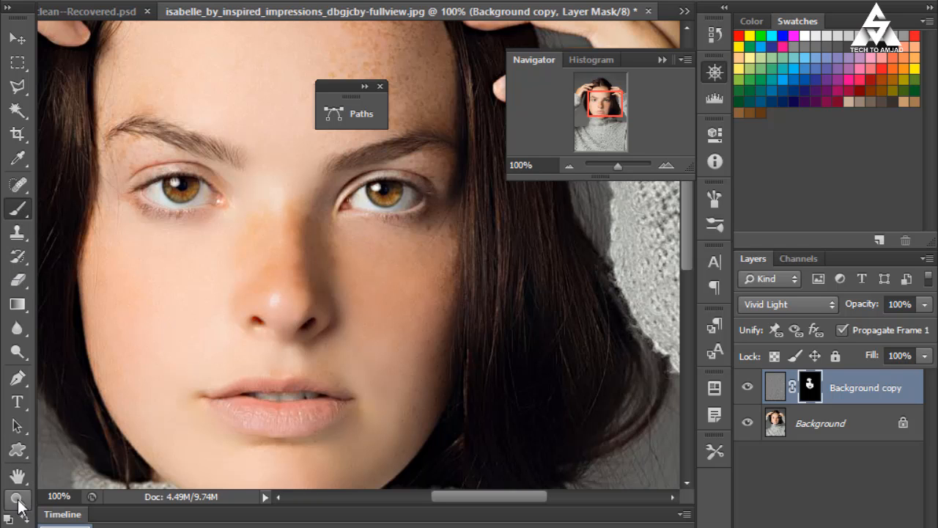
{"action": "left_click", "coordinate": [286, 181]}
{"action": "scroll", "coordinate": [456, 352], "scroll_direction": "up", "scroll_amount": 3}
{"action": "left_click_drag", "start_coordinate": [451, 501], "coordinate": [482, 504]}
{"action": "scroll", "coordinate": [377, 398], "scroll_direction": "up", "scroll_amount": 4}
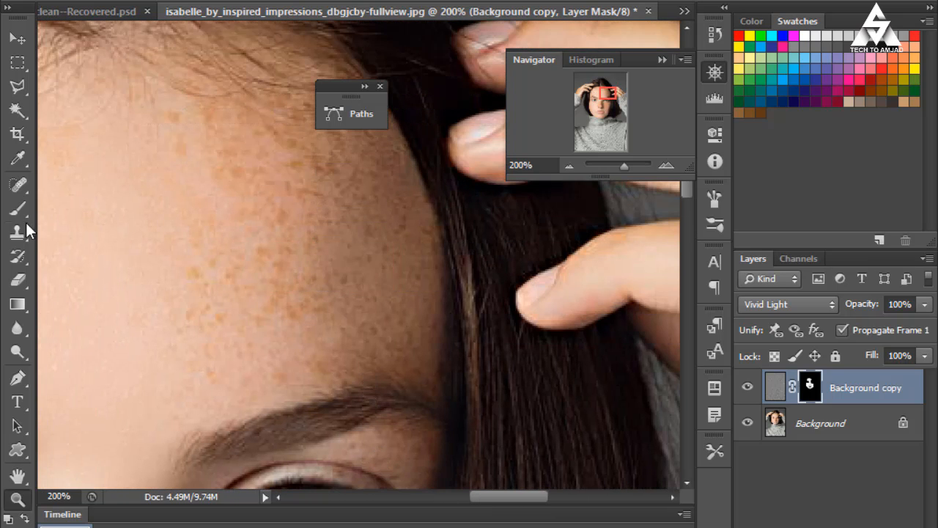
{"action": "left_click", "coordinate": [18, 208]}
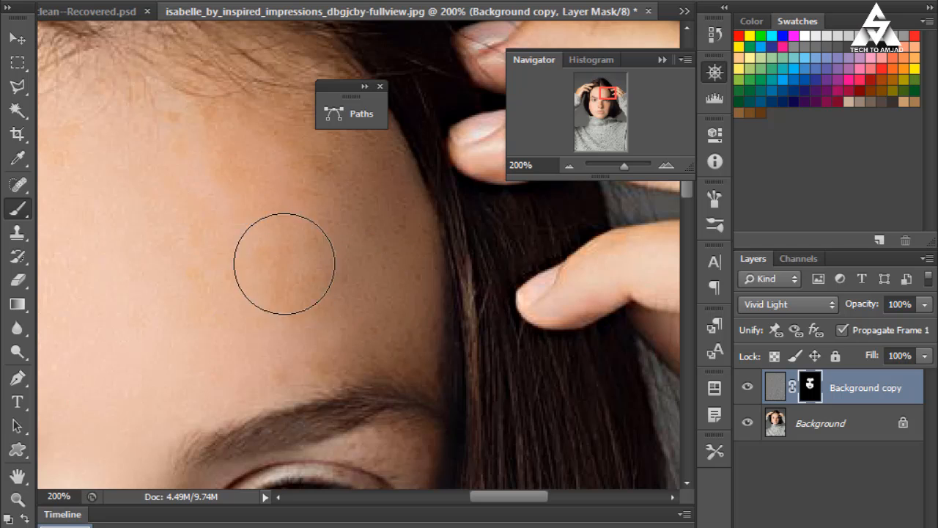
Step: Paint on the Background copy mask over the shadowed cheek, from below the eye down towards the jaw
{"action": "scroll", "coordinate": [356, 303], "scroll_direction": "down", "scroll_amount": 5}
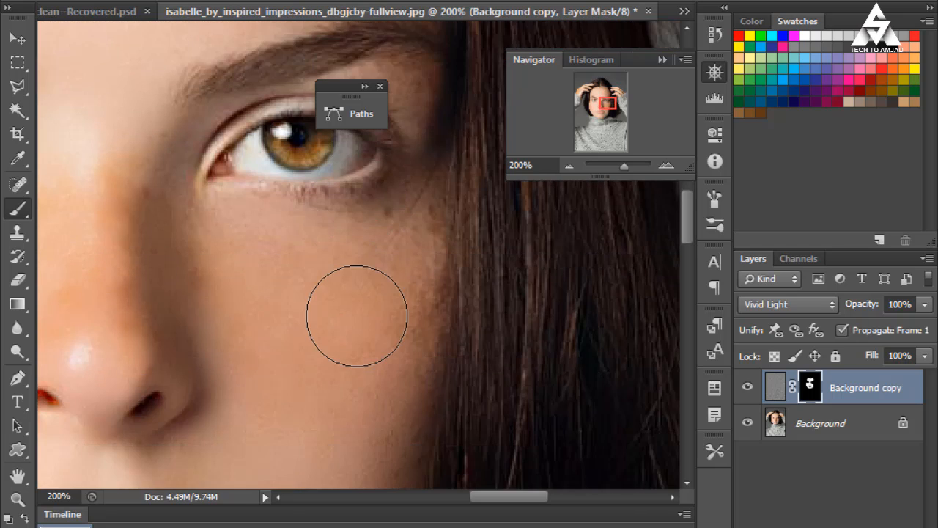
{"action": "scroll", "coordinate": [322, 293], "scroll_direction": "down", "scroll_amount": 1}
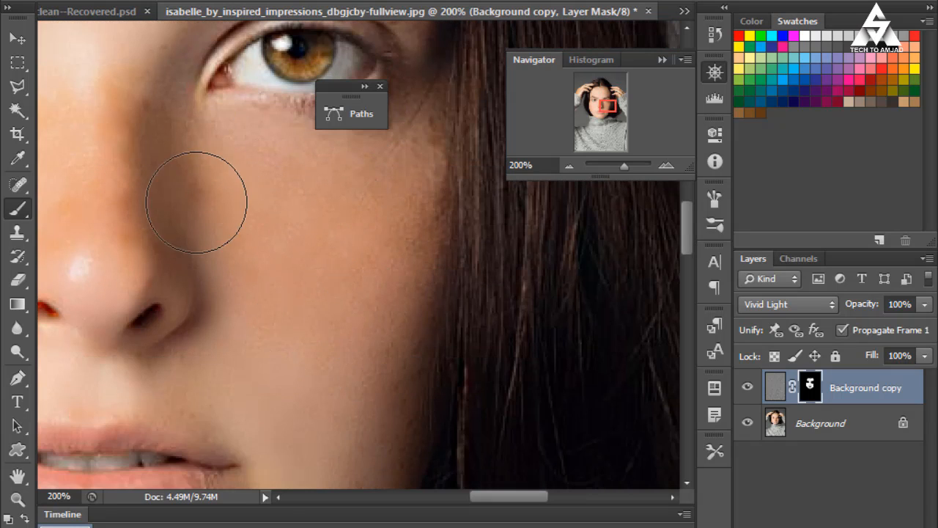
{"action": "scroll", "coordinate": [367, 315], "scroll_direction": "down", "scroll_amount": 1}
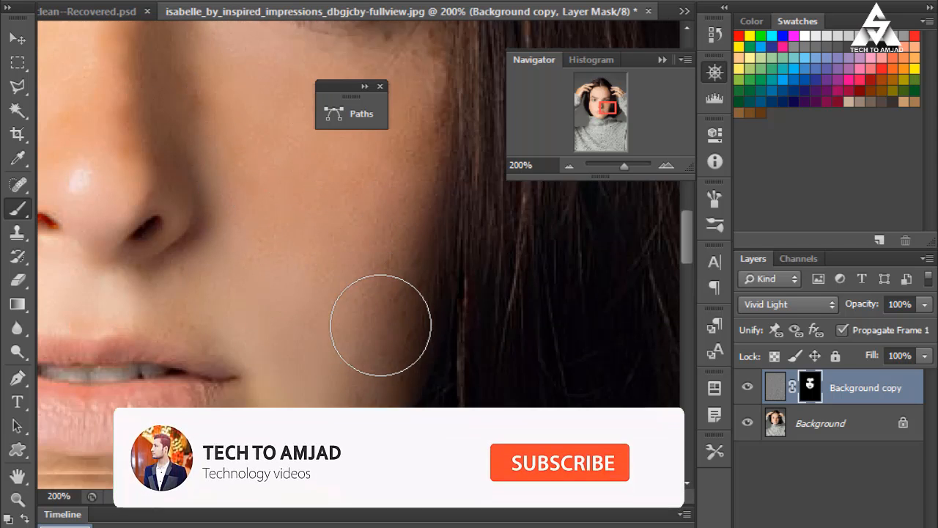
Step: Set the brush size to 29 px and smooth the freckles around the eye on the shadowed side, on the Background copy mask
{"action": "scroll", "coordinate": [380, 324], "scroll_direction": "down", "scroll_amount": 1}
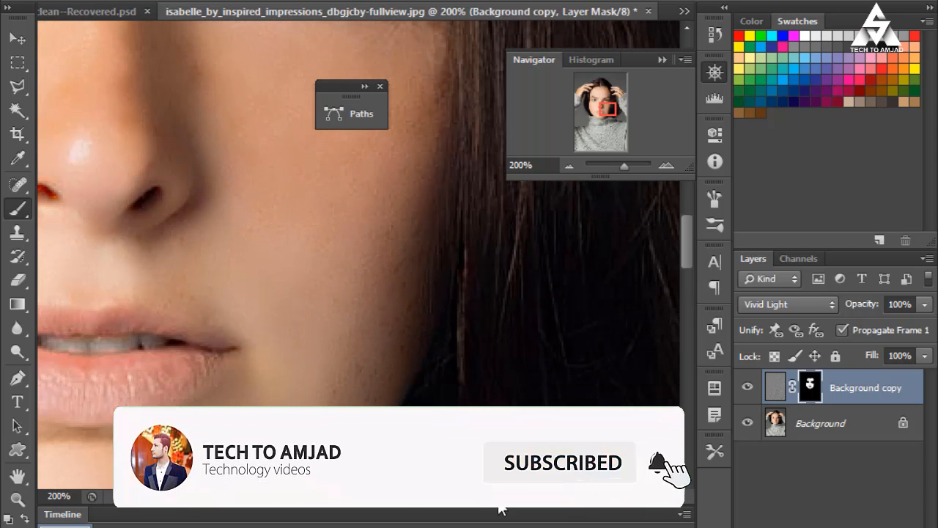
{"action": "scroll", "coordinate": [429, 377], "scroll_direction": "left", "scroll_amount": 2}
{"action": "scroll", "coordinate": [430, 377], "scroll_direction": "down", "scroll_amount": 1}
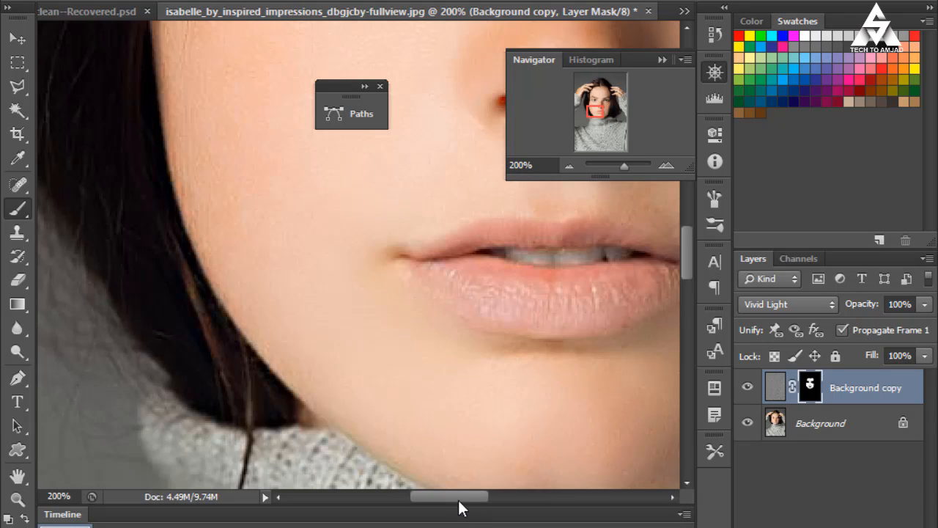
{"action": "left_click_drag", "start_coordinate": [460, 507], "coordinate": [507, 498]}
{"action": "scroll", "coordinate": [318, 389], "scroll_direction": "up", "scroll_amount": 2}
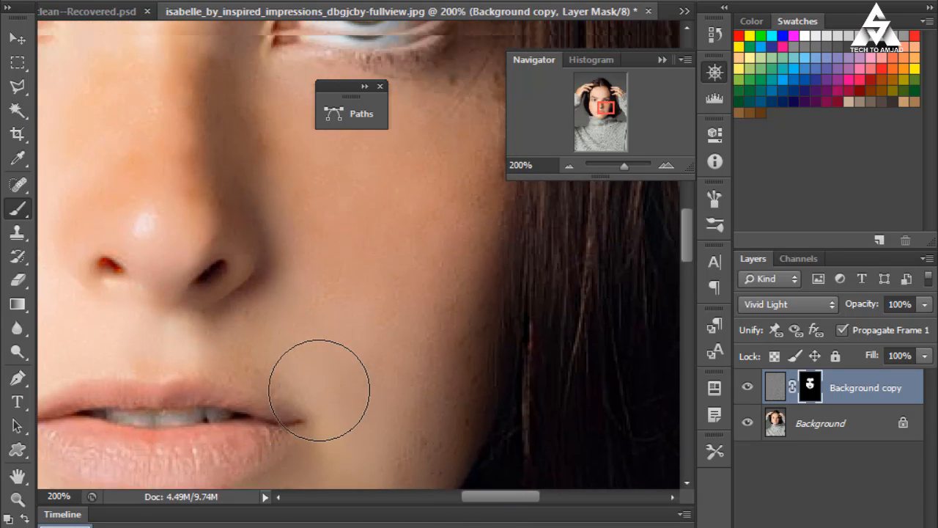
{"action": "scroll", "coordinate": [319, 390], "scroll_direction": "up", "scroll_amount": 5}
{"action": "right_click", "coordinate": [321, 371]}
{"action": "left_click_drag", "start_coordinate": [396, 419], "coordinate": [369, 415]}
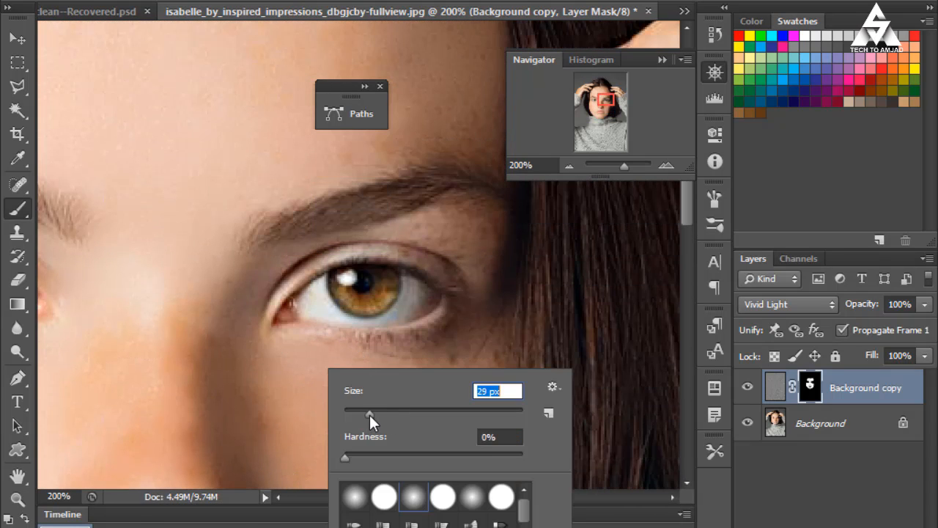
{"action": "key", "text": "Return"}
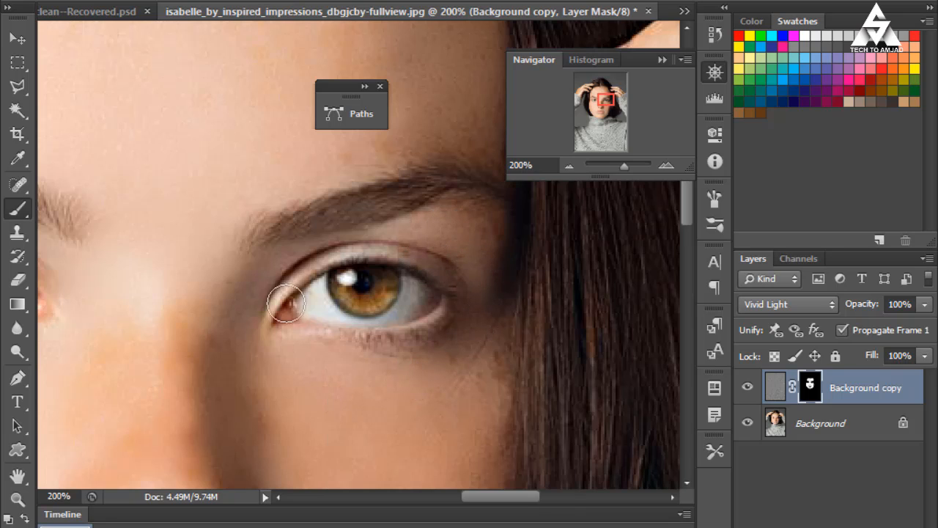
Step: Touch up the Background copy mask around the eye on the lit side and across the forehead up to the hairline
{"action": "left_click_drag", "start_coordinate": [463, 498], "coordinate": [408, 498]}
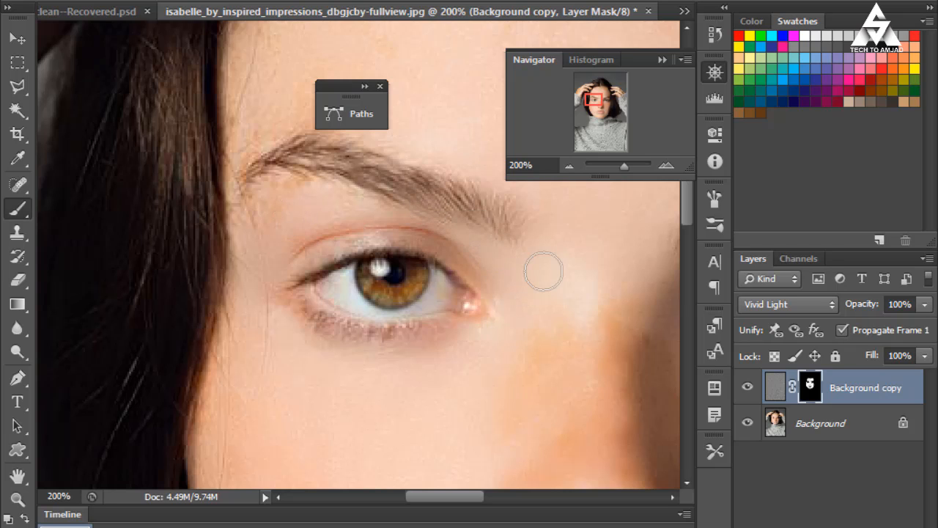
{"action": "scroll", "coordinate": [268, 293], "scroll_direction": "up", "scroll_amount": 3}
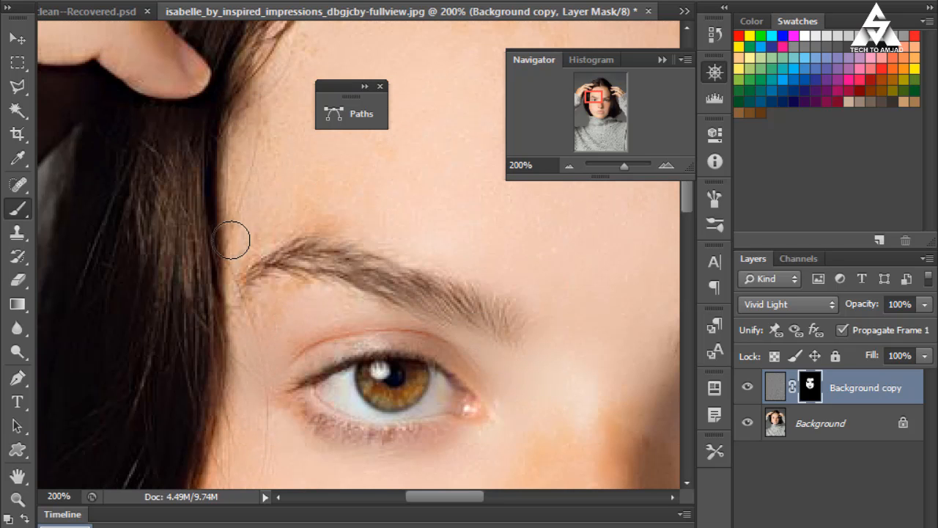
{"action": "scroll", "coordinate": [500, 312], "scroll_direction": "up", "scroll_amount": 3}
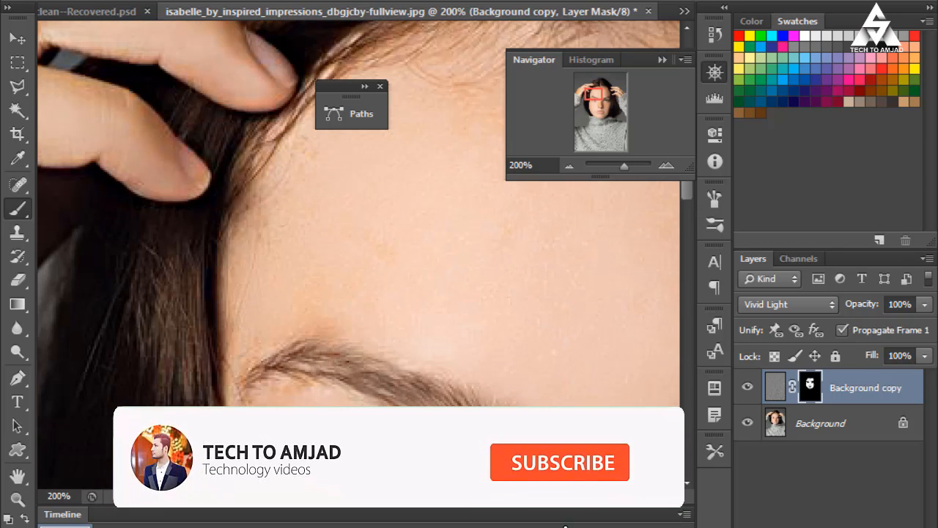
{"action": "scroll", "coordinate": [398, 391], "scroll_direction": "up", "scroll_amount": 4}
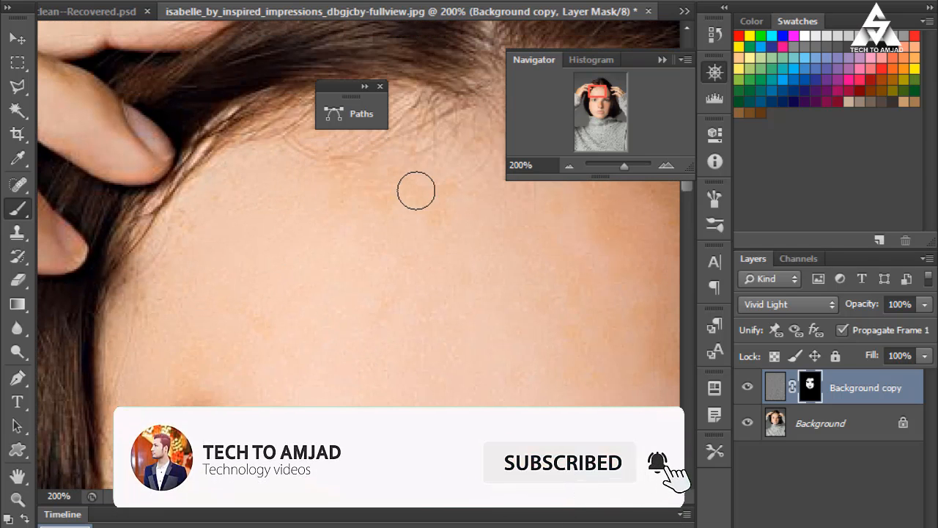
{"action": "scroll", "coordinate": [454, 278], "scroll_direction": "up", "scroll_amount": 2}
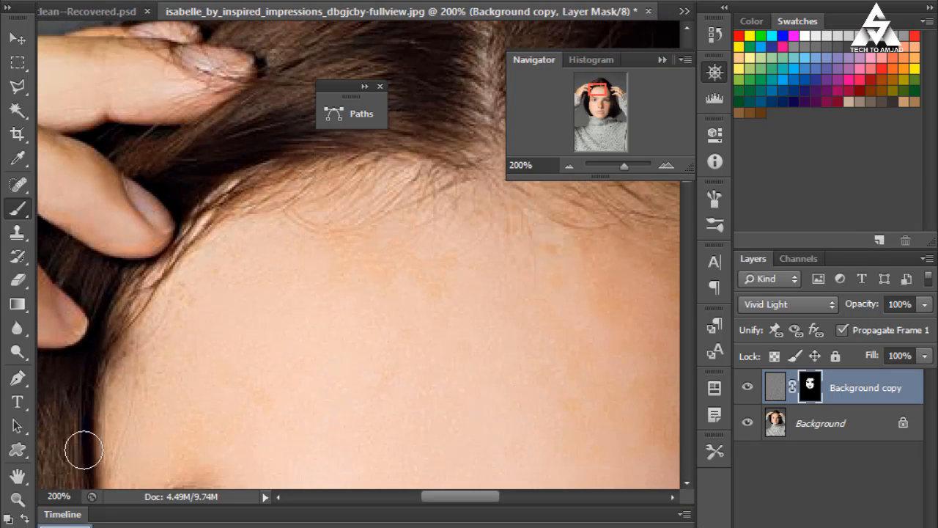
Step: Fit the whole retouched portrait on screen and switch to the techtoamjad Quick Skin Retouching folder to open the original photo
{"action": "left_click", "coordinate": [18, 499]}
{"action": "right_click", "coordinate": [202, 367]}
{"action": "left_click", "coordinate": [218, 379]}
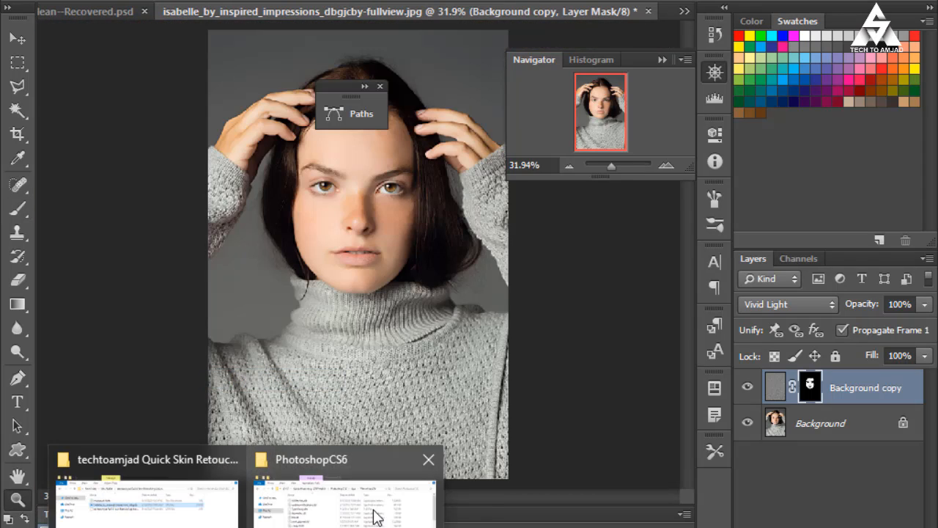
{"action": "left_click", "coordinate": [147, 505]}
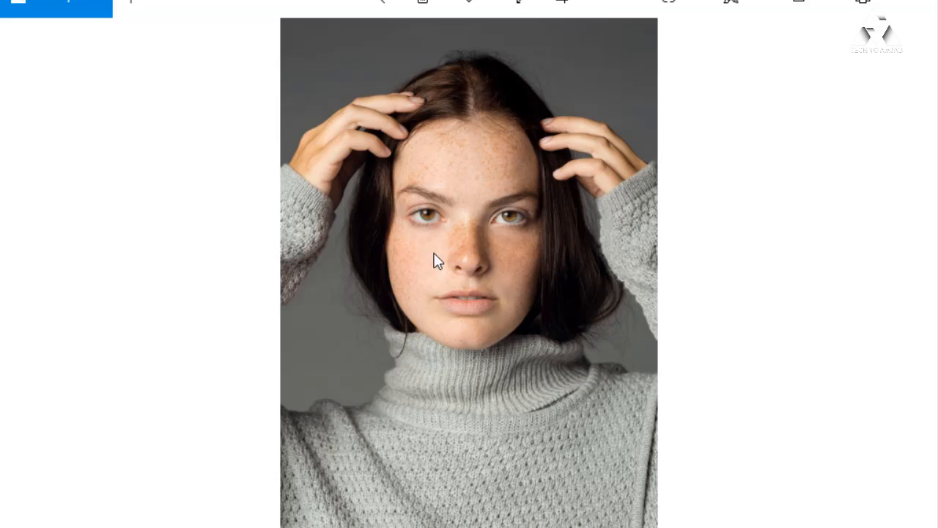
Step: Examine the original portrait's forehead, nose and cheeks up close in the photo viewer for comparison with the retouched version
{"action": "scroll", "coordinate": [440, 257], "scroll_direction": "up", "scroll_amount": 4}
{"action": "left_click_drag", "start_coordinate": [407, 290], "coordinate": [418, 358]}
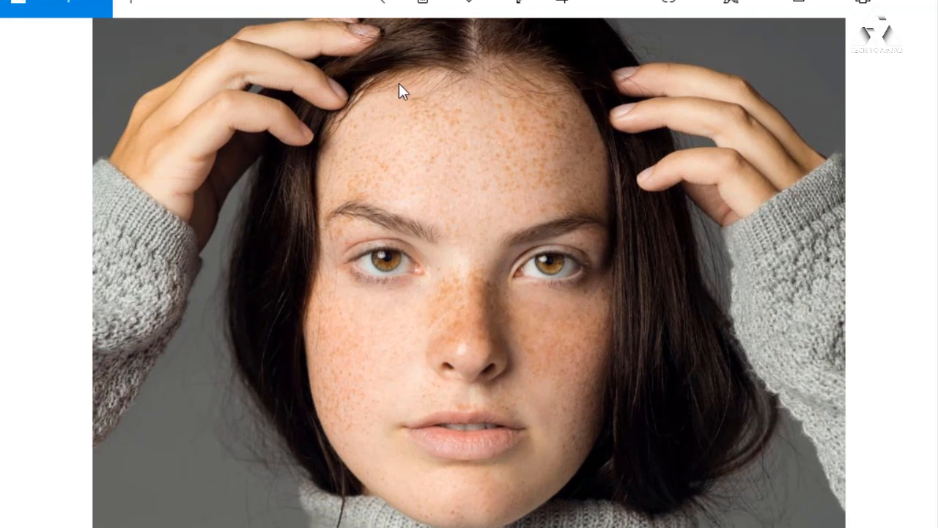
{"action": "left_click", "coordinate": [386, 6]}
{"action": "scroll", "coordinate": [430, 402], "scroll_direction": "down", "scroll_amount": 4}
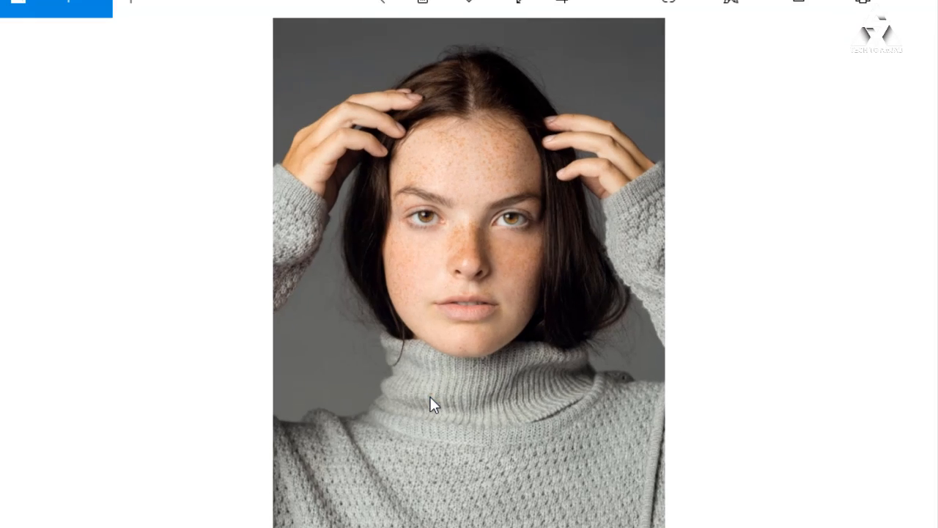
{"action": "scroll", "coordinate": [431, 299], "scroll_direction": "up", "scroll_amount": 4}
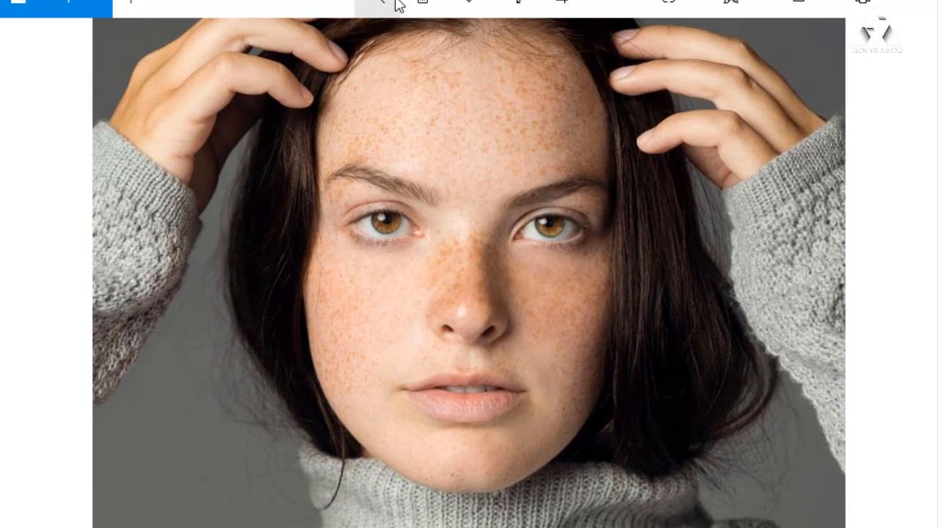
{"action": "left_click", "coordinate": [381, 6]}
{"action": "left_click_drag", "start_coordinate": [313, 45], "coordinate": [328, 45]}
{"action": "scroll", "coordinate": [425, 230], "scroll_direction": "up", "scroll_amount": 3}
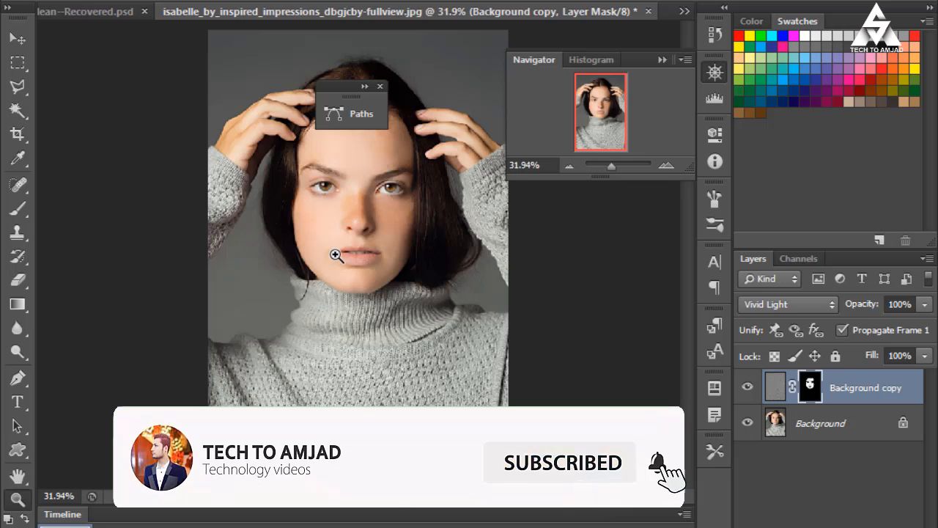
Step: Back in Photoshop, zoom to 200% on the retouched face and examine the skin on the lit cheek, jaw and around the mouth
{"action": "left_click", "coordinate": [335, 255]}
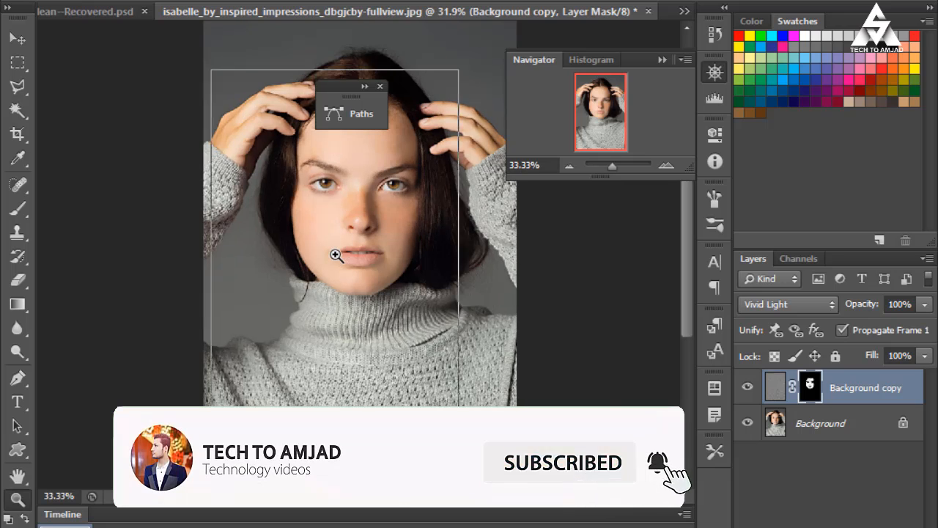
{"action": "left_click", "coordinate": [321, 254]}
{"action": "left_click", "coordinate": [236, 254]}
{"action": "left_click", "coordinate": [183, 249]}
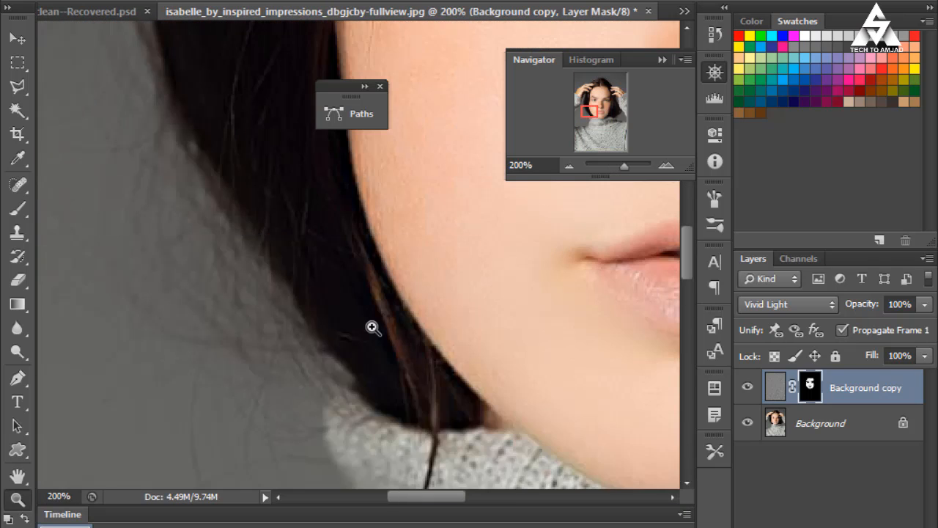
{"action": "scroll", "coordinate": [375, 330], "scroll_direction": "up", "scroll_amount": 2}
{"action": "left_click_drag", "start_coordinate": [421, 500], "coordinate": [459, 505]}
{"action": "scroll", "coordinate": [428, 420], "scroll_direction": "down", "scroll_amount": 3}
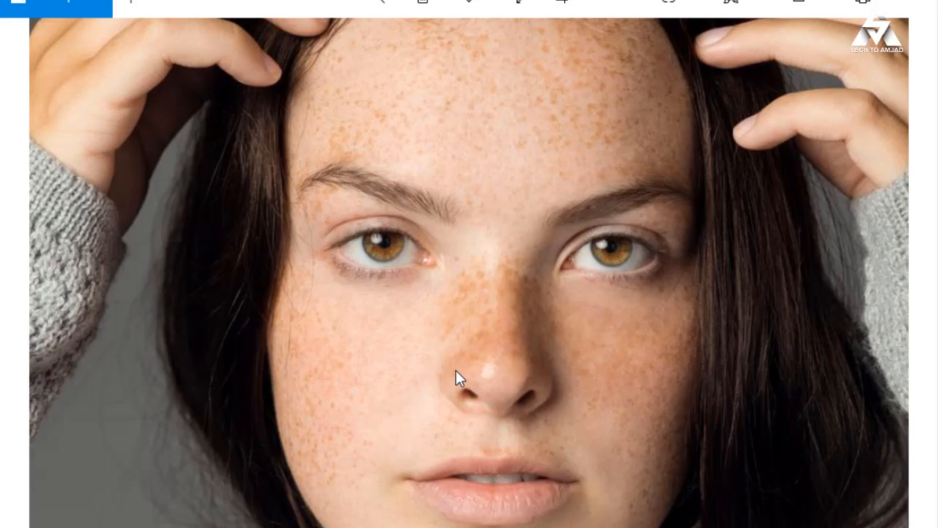
Step: Compare the freckled original once more with the retouched portrait, examining the cheek, nose and under-eye skin at 200%
{"action": "scroll", "coordinate": [455, 370], "scroll_direction": "down", "scroll_amount": 3}
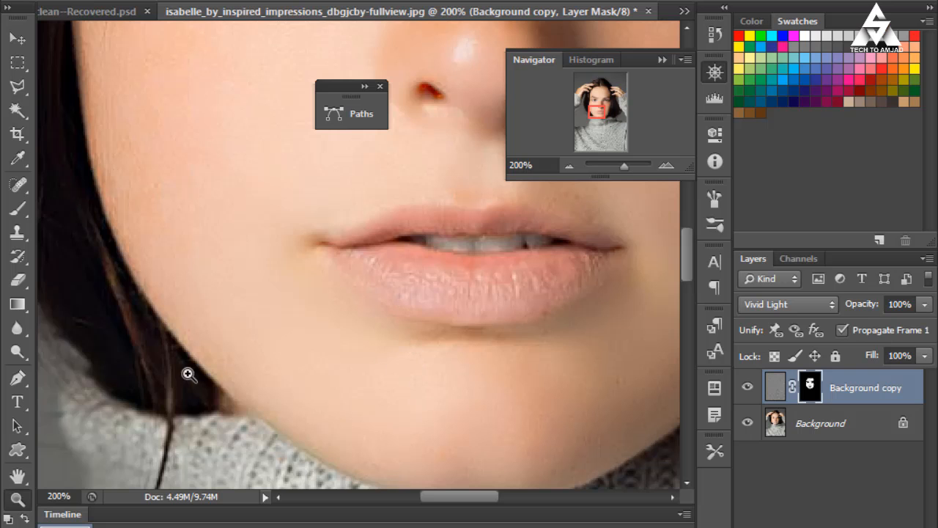
{"action": "left_click", "coordinate": [18, 475]}
{"action": "left_click_drag", "start_coordinate": [376, 282], "coordinate": [311, 404]}
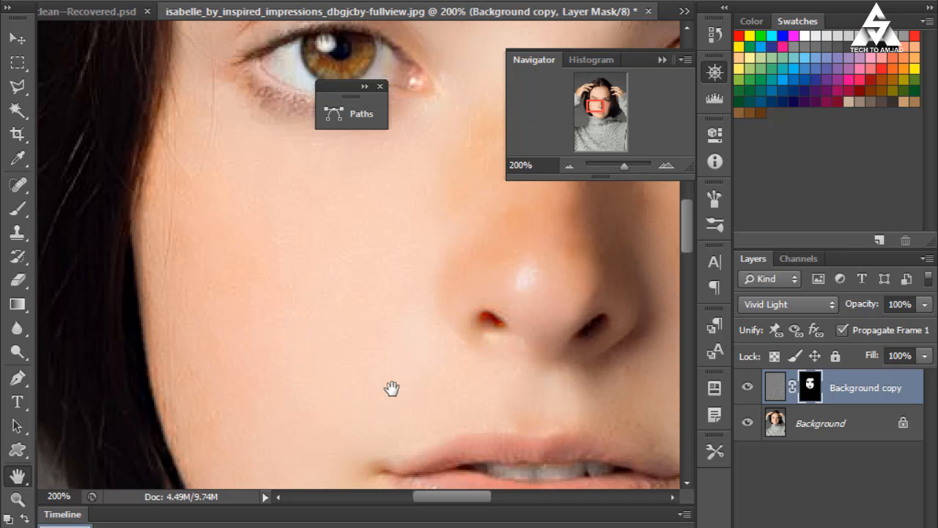
{"action": "left_click_drag", "start_coordinate": [392, 388], "coordinate": [347, 318]}
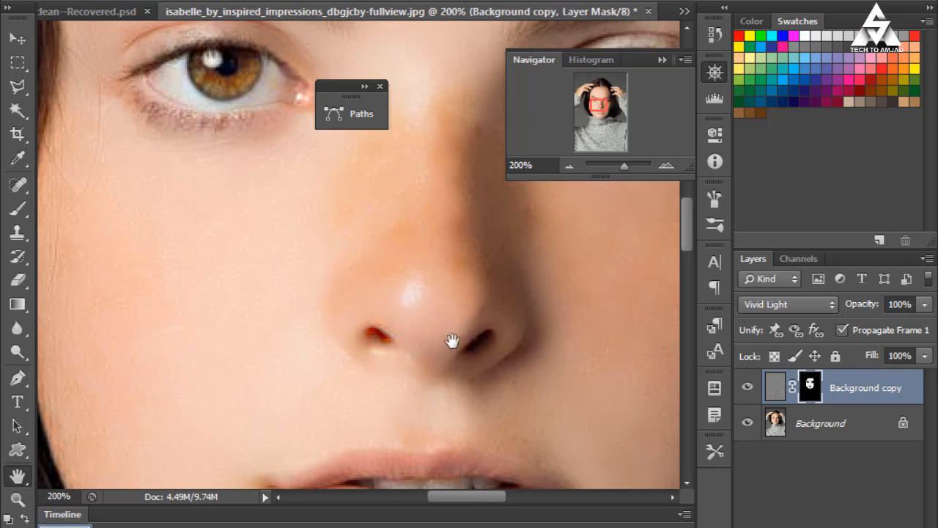